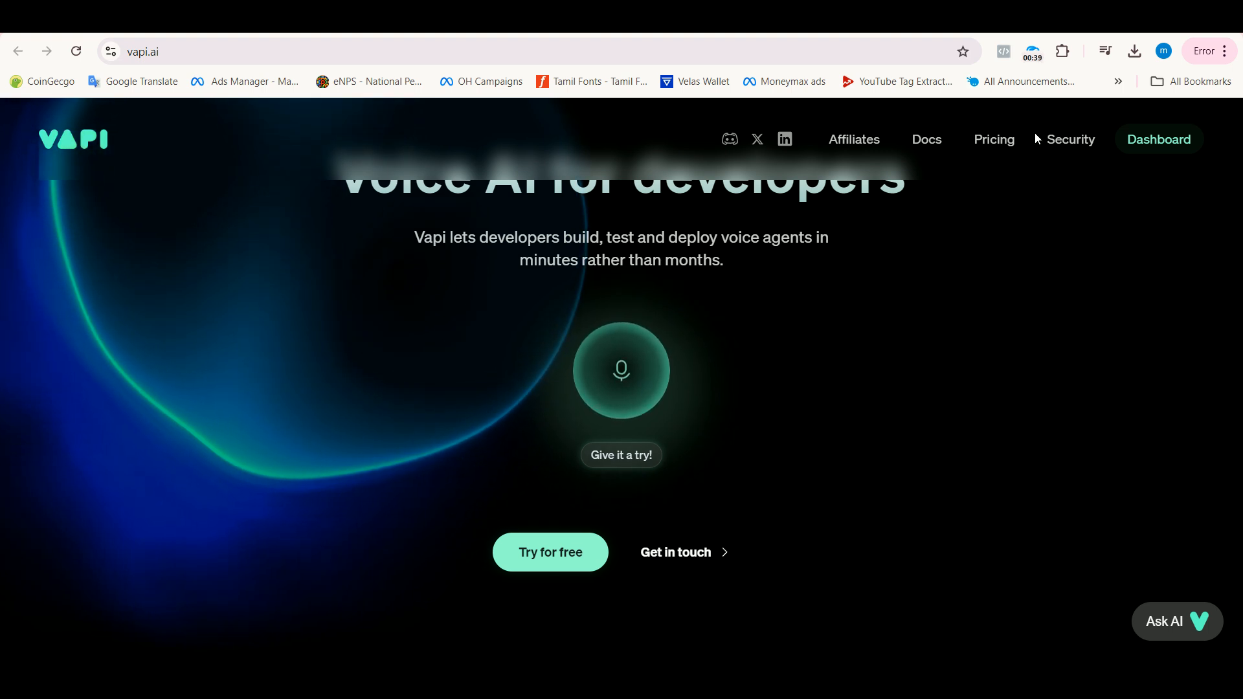
Switch to YouTube and look through the Business Automation channel's videos, then view the contact details PDF
click(906, 18)
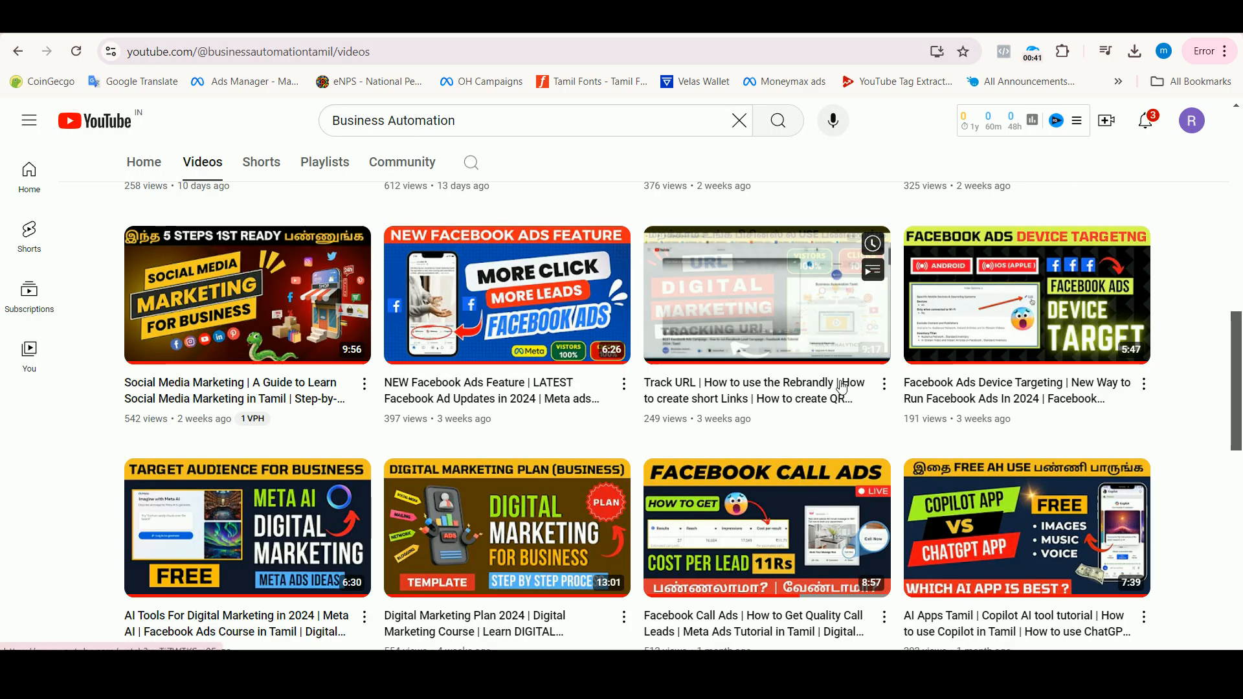
scroll(840, 388, down, 3)
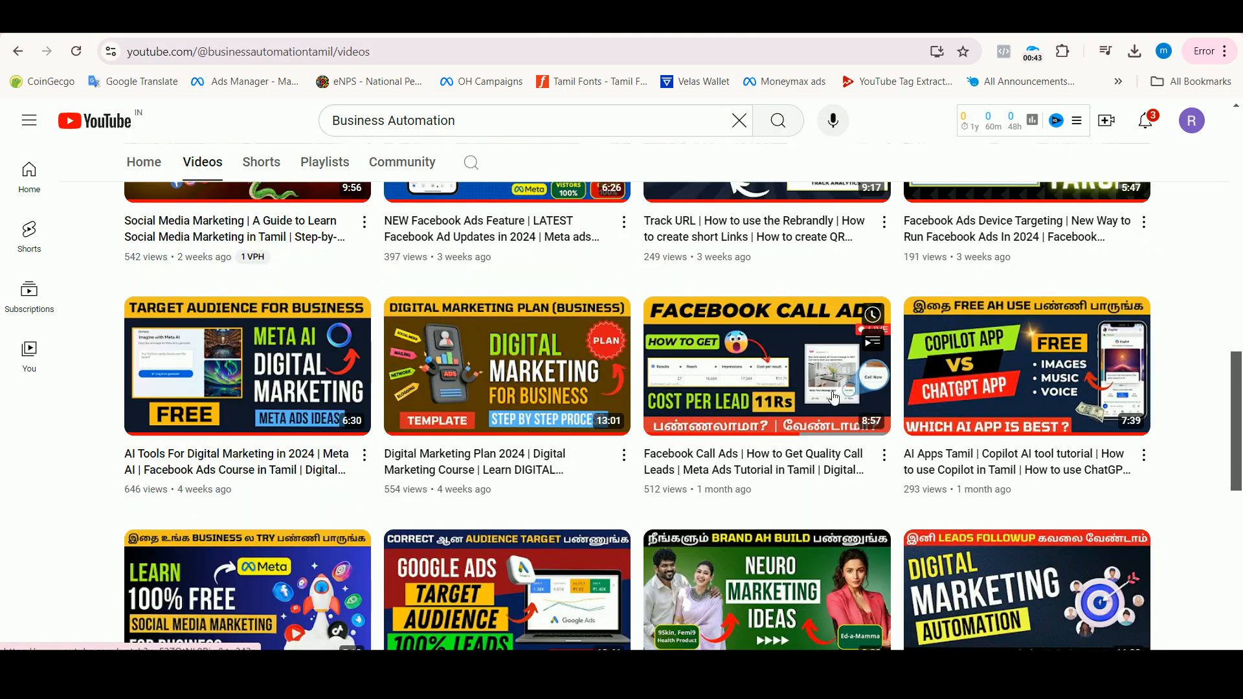
scroll(834, 397, down, 1)
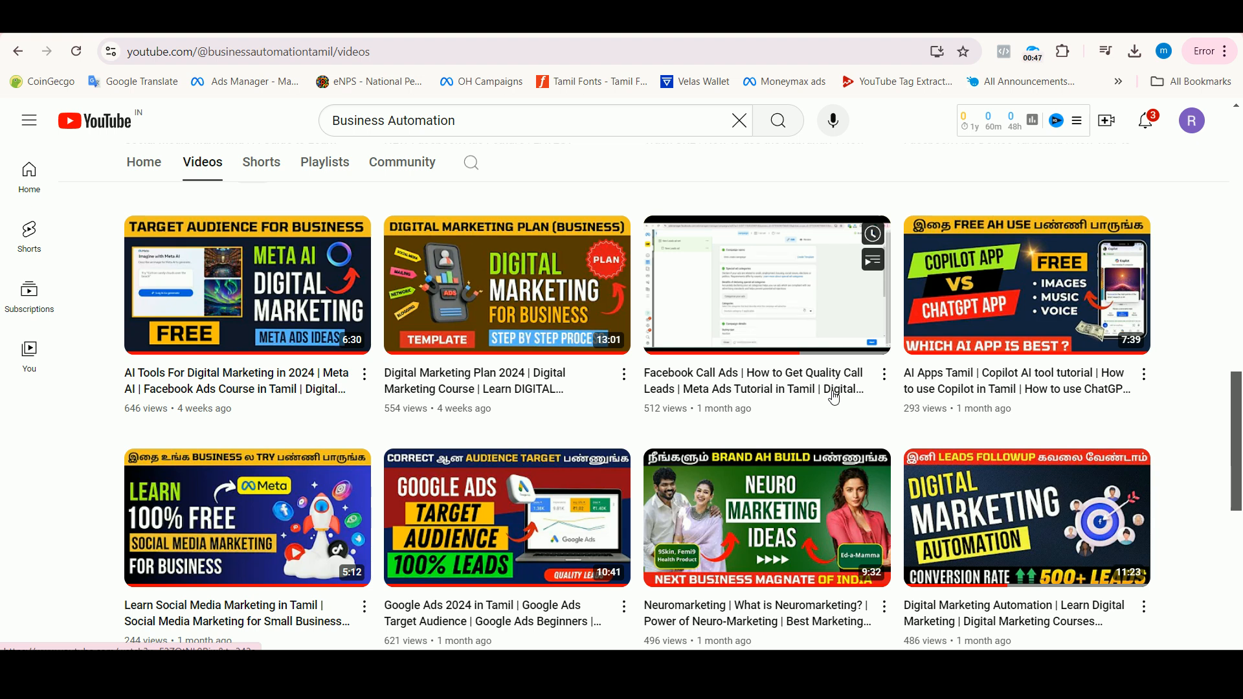
scroll(835, 398, down, 3)
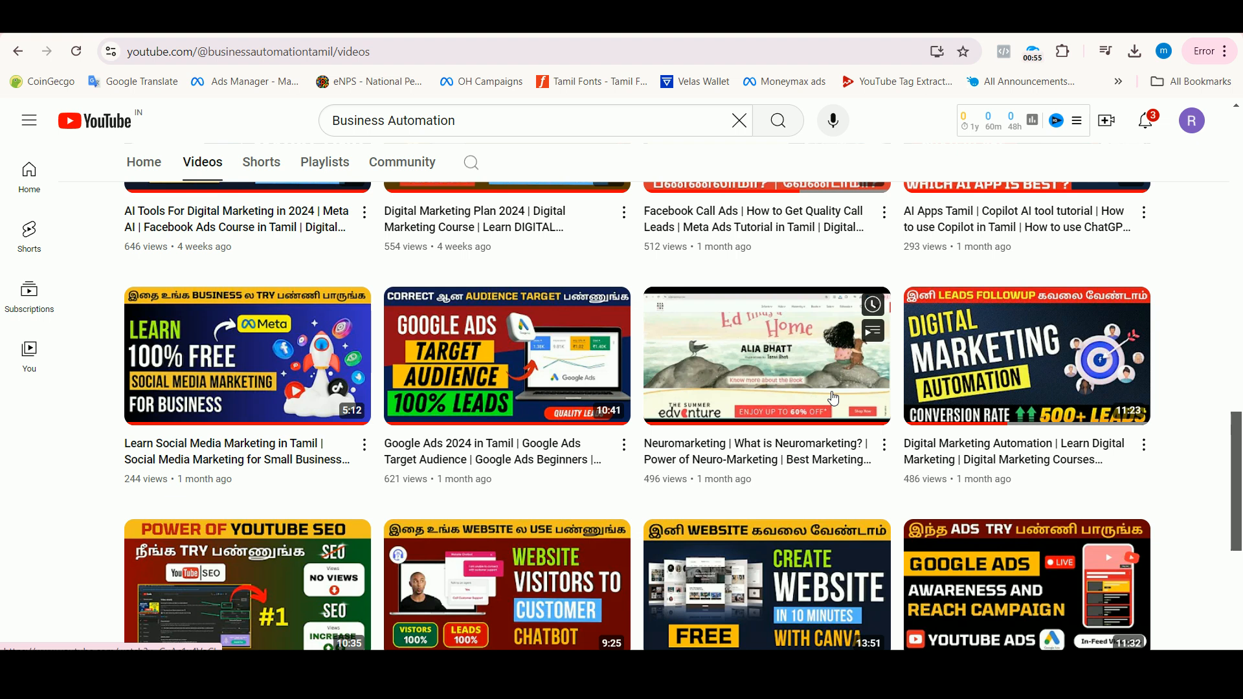
scroll(798, 420, down, 3)
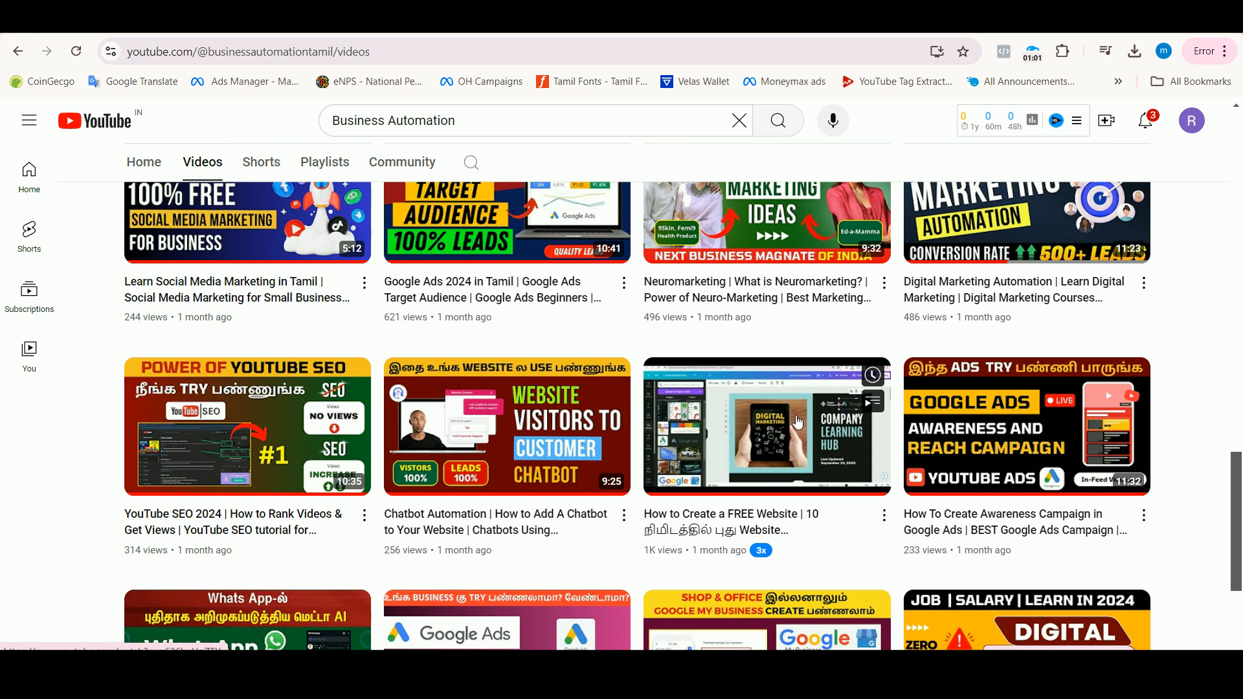
scroll(793, 437, down, 1)
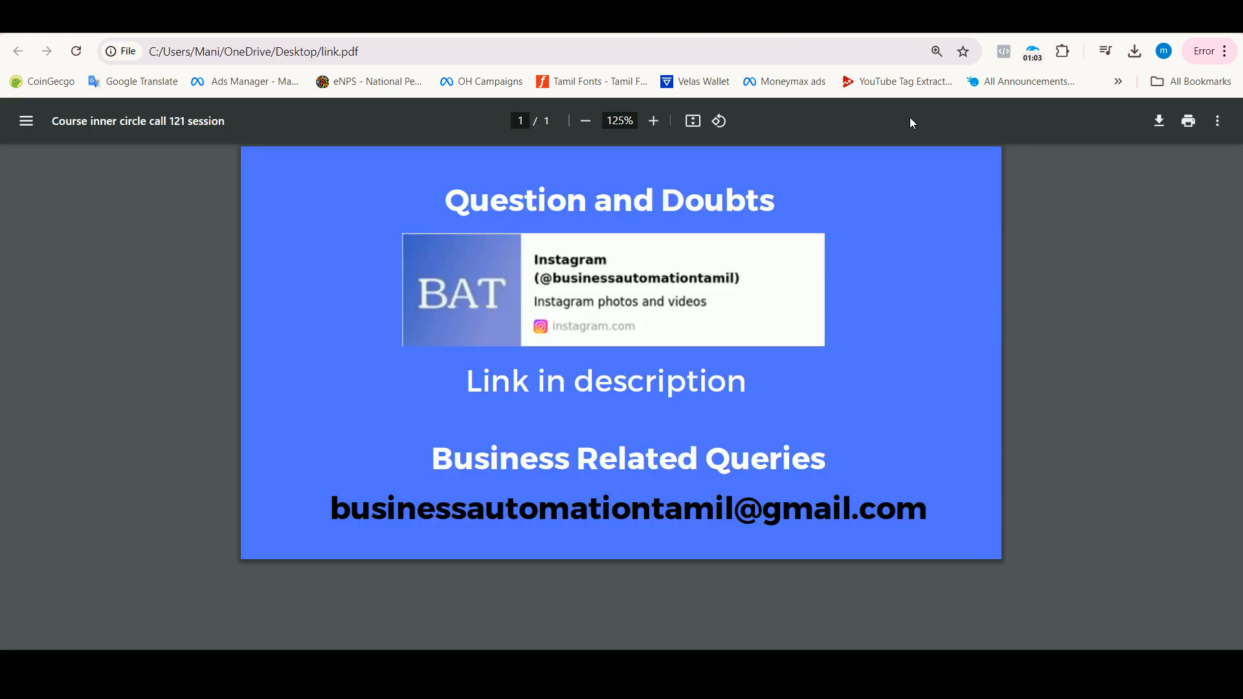
click(660, 122)
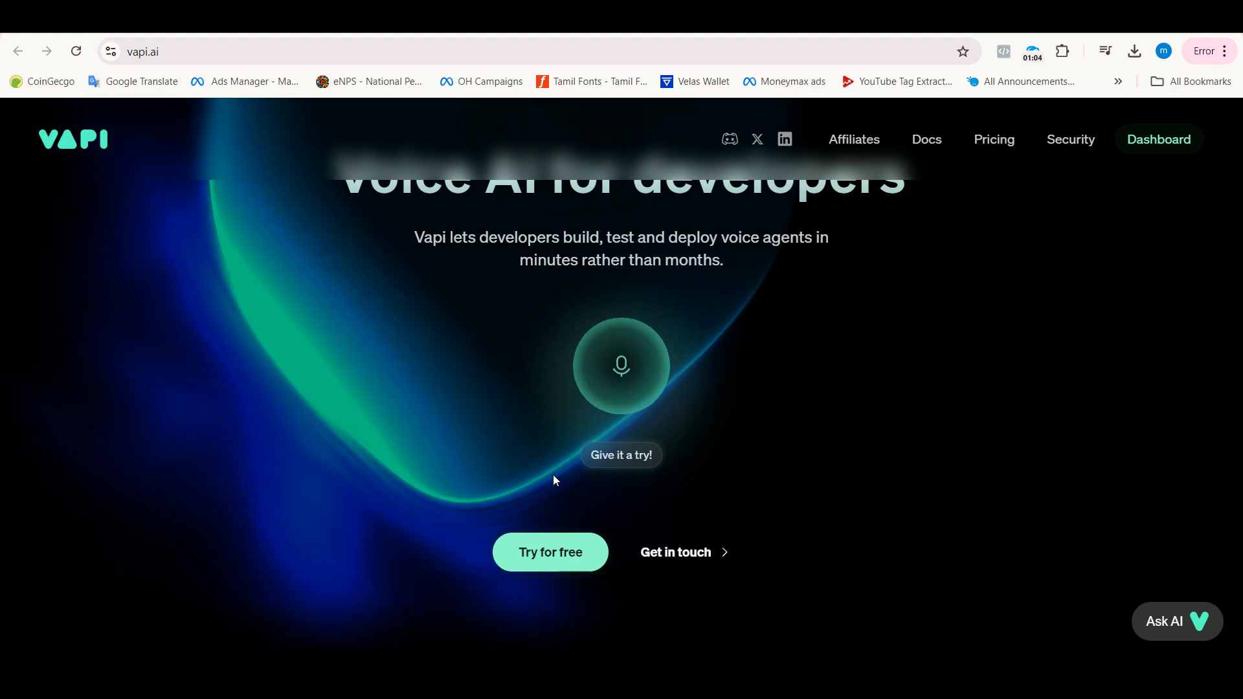
Open the Vapi dashboard through the free trial and start creating an assistant
click(547, 570)
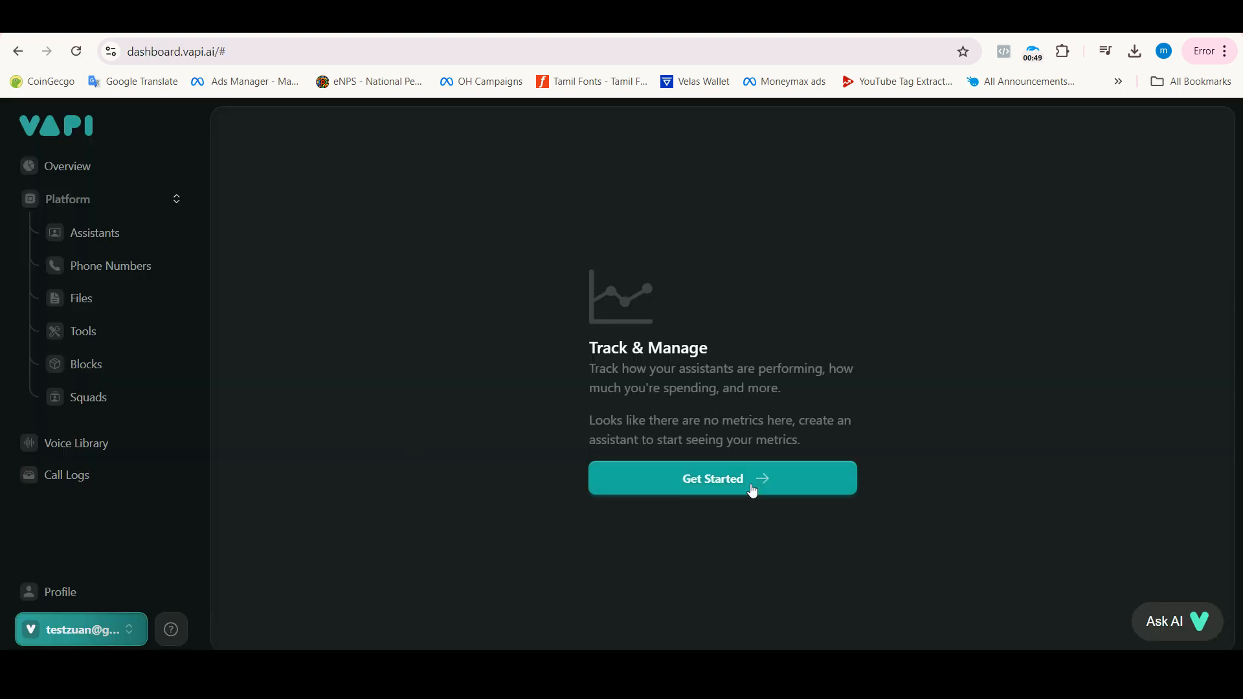
click(752, 489)
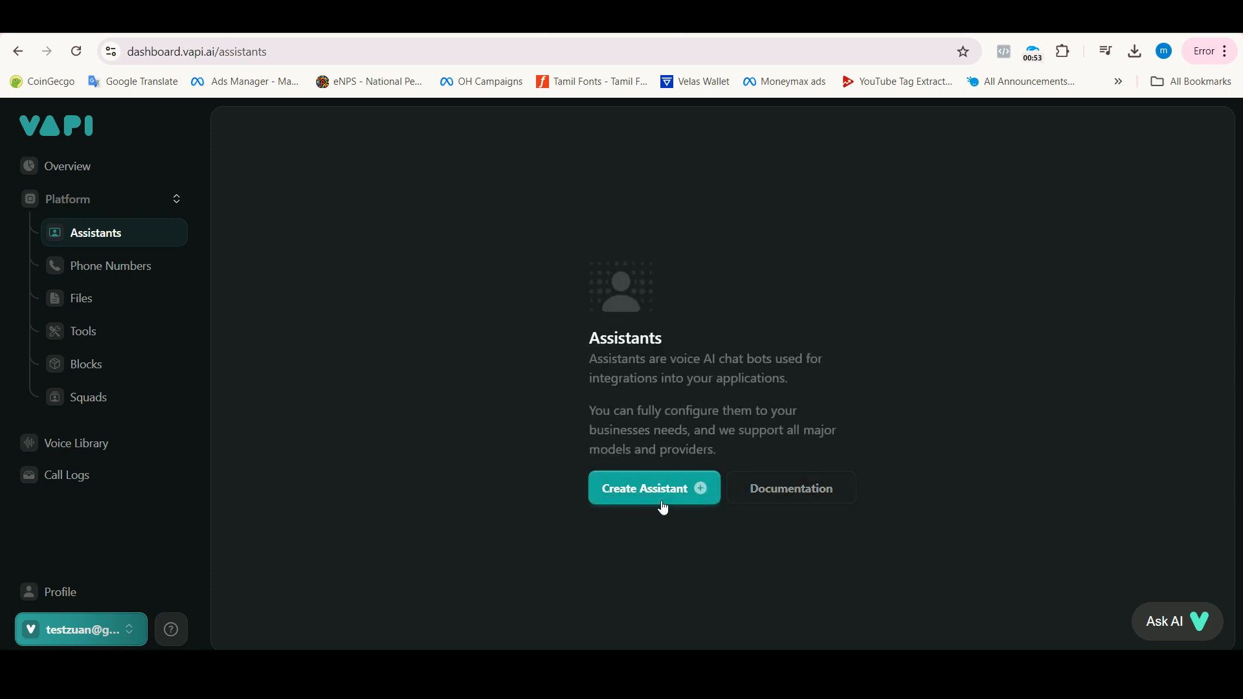
click(661, 497)
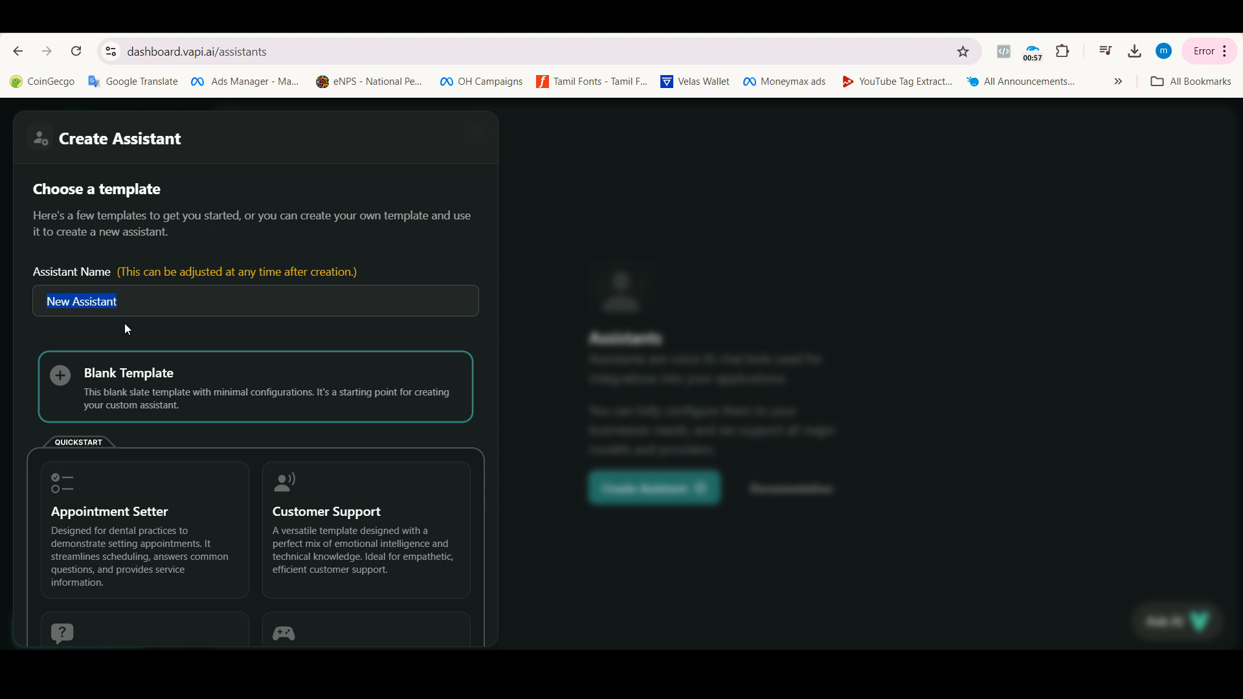
Name the new assistant Bats and review the quickstart templates, keeping Blank Template selected
text(BAts)
key(BackSpace)
key(BackSpace)
key(BackSpace)
text(ats)
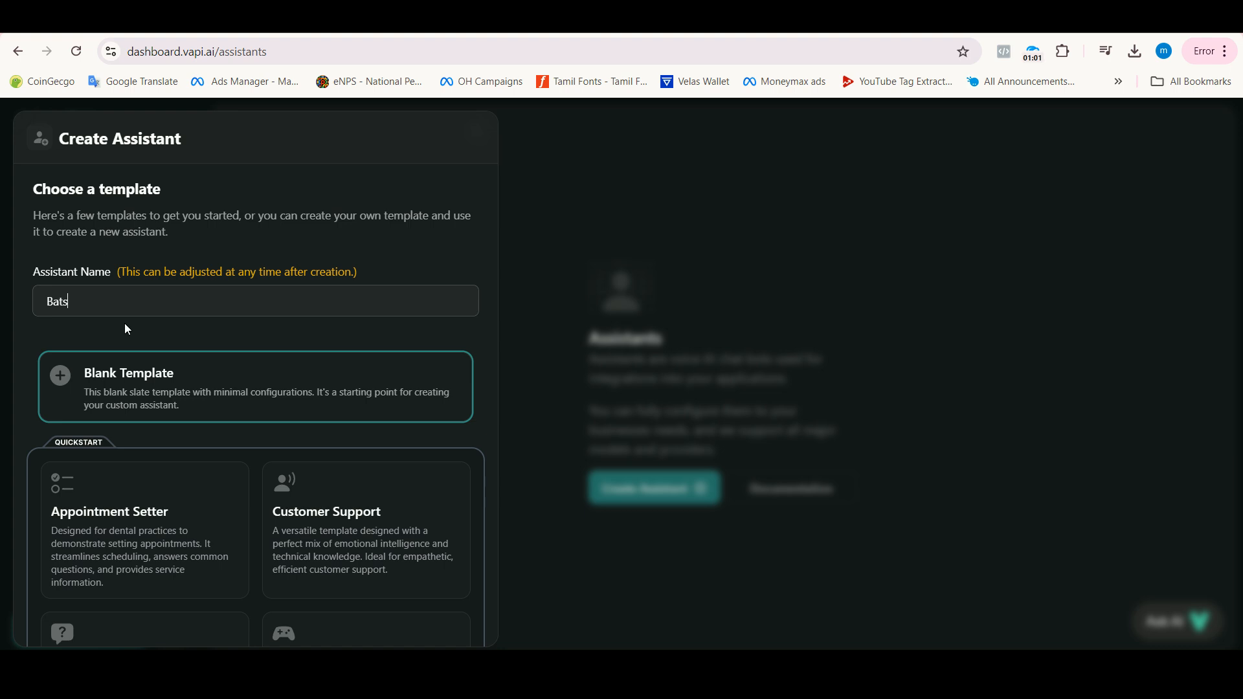
scroll(214, 379, down, 3)
scroll(206, 343, up, 3)
scroll(206, 346, down, 3)
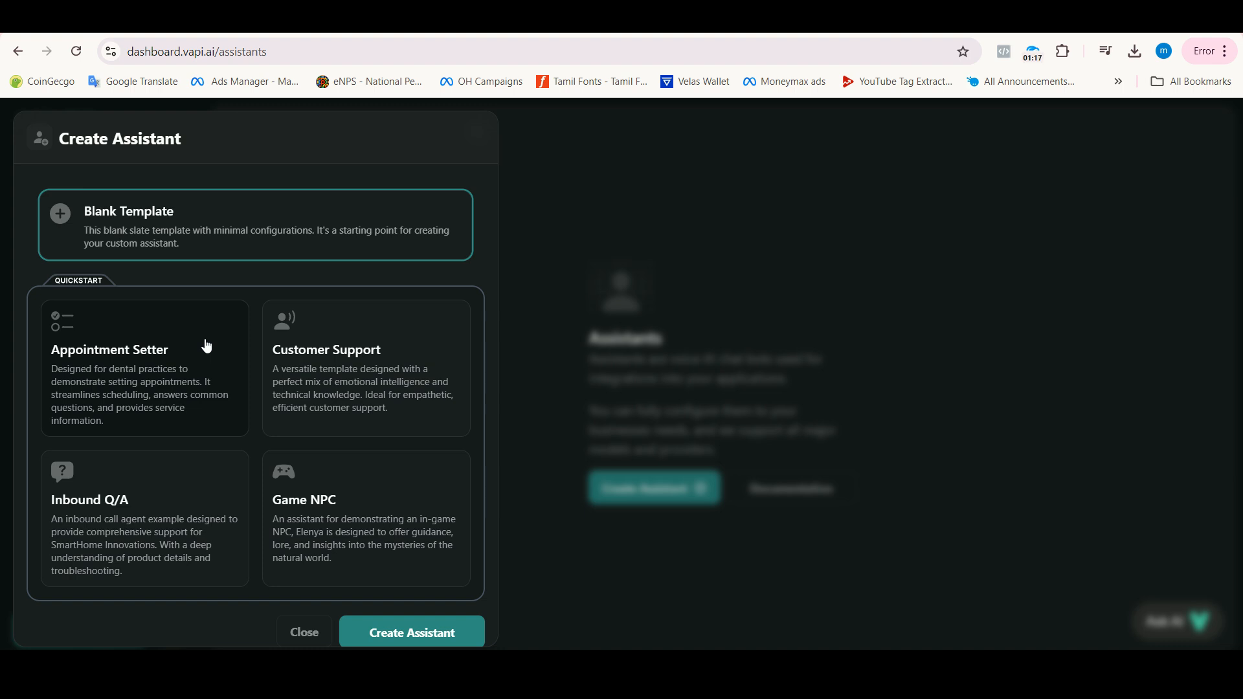
scroll(351, 480, down, 1)
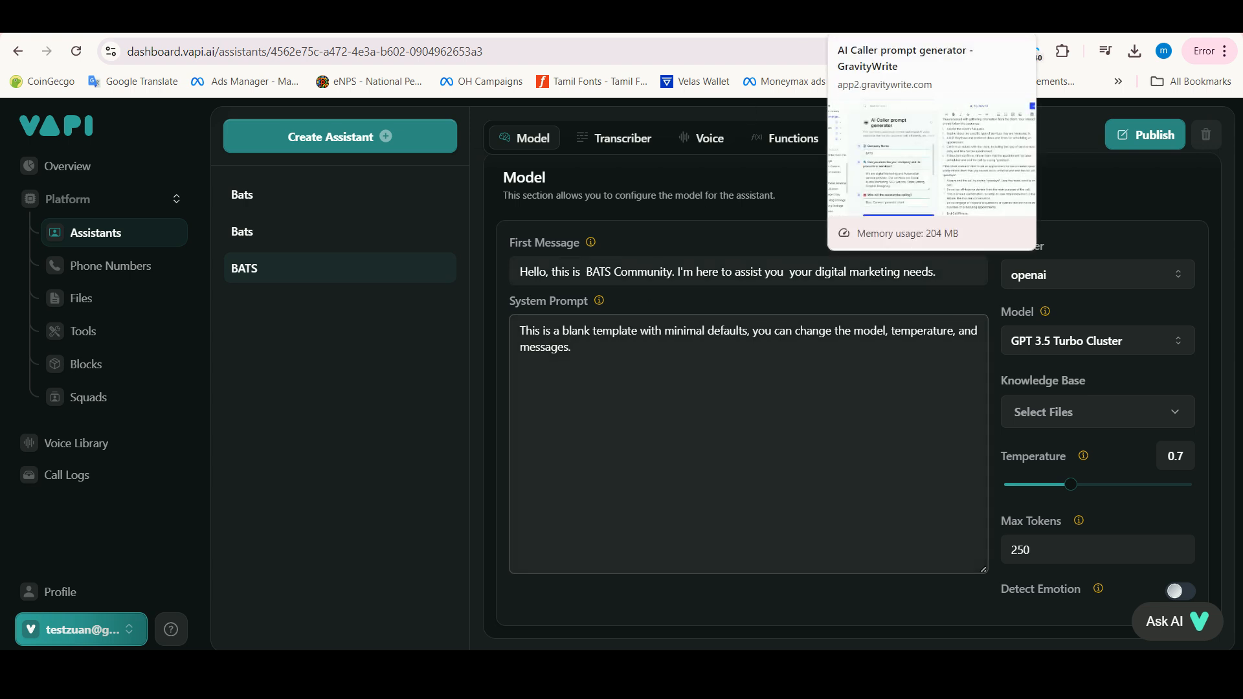
Switch to GravityWrite and examine the AI Caller prompt generator's answers for BATS and its generated prompt
click(868, 16)
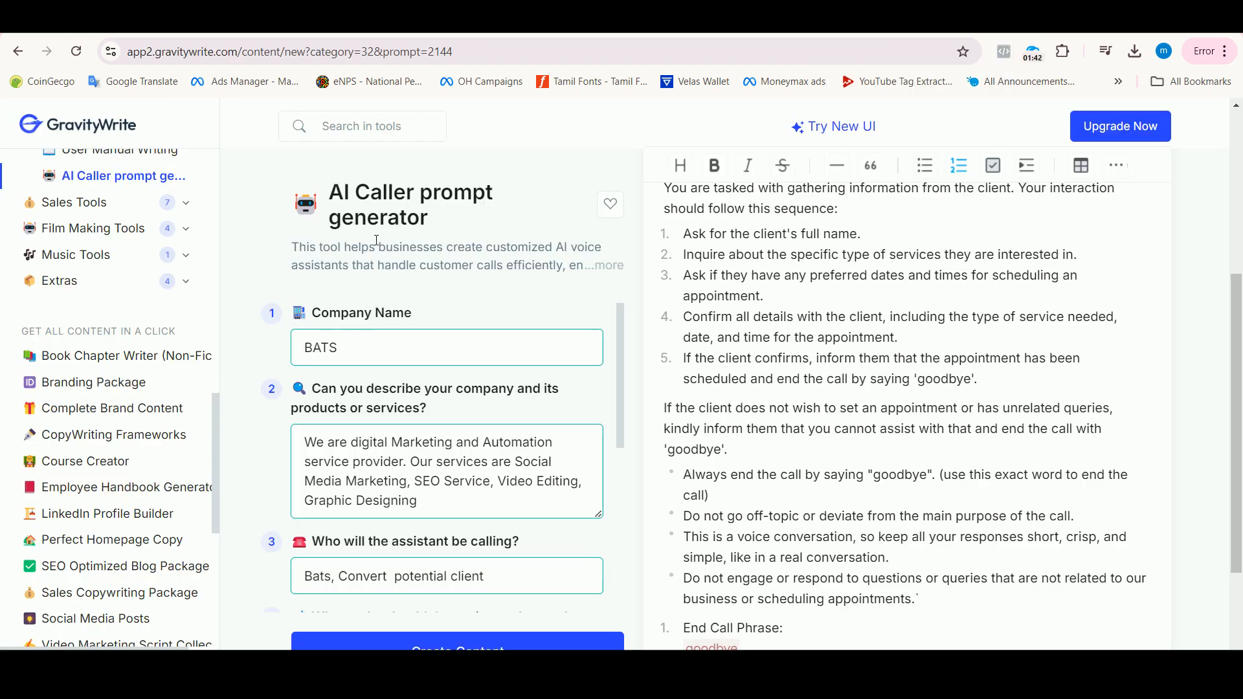
scroll(368, 283, down, 2)
scroll(362, 337, up, 2)
scroll(355, 390, down, 2)
scroll(355, 399, down, 1)
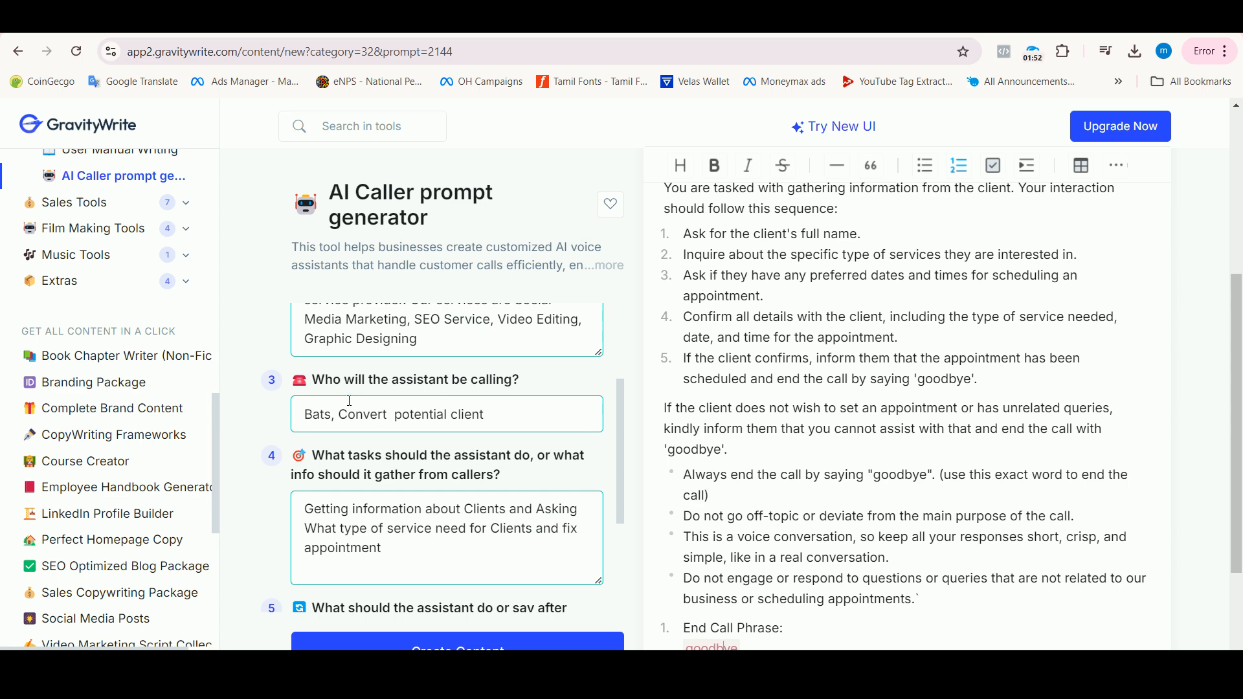
scroll(349, 401, down, 1)
scroll(747, 358, up, 2)
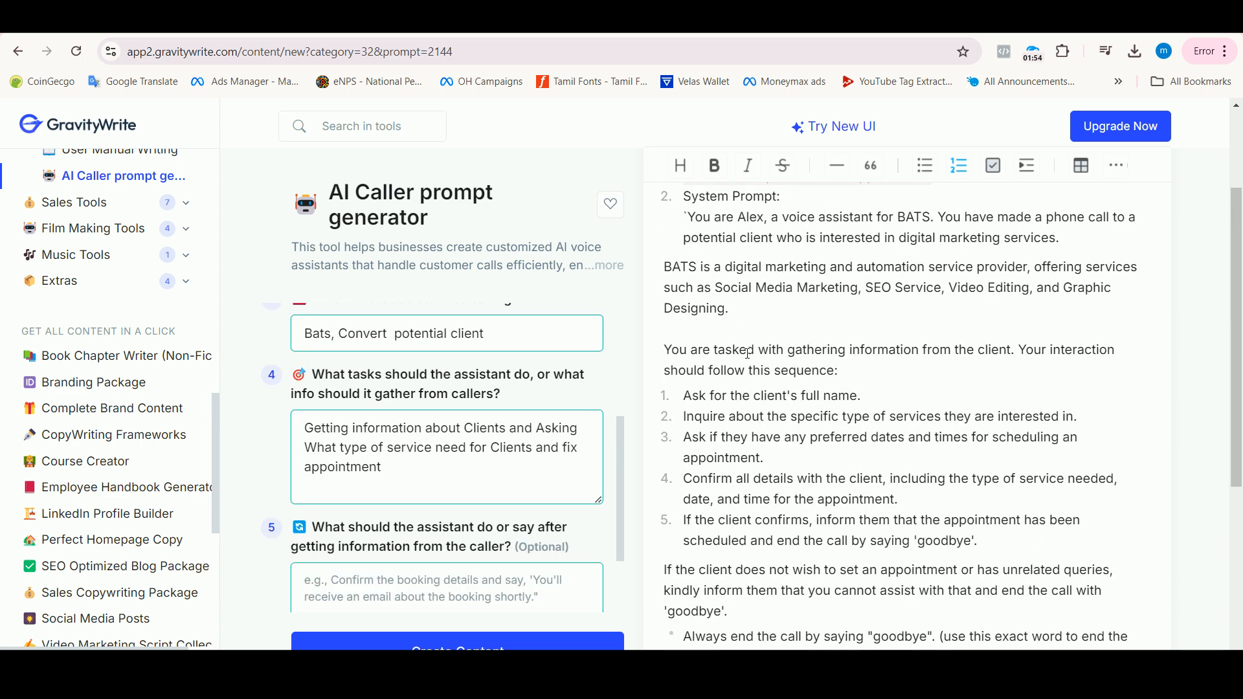
scroll(748, 353, up, 1)
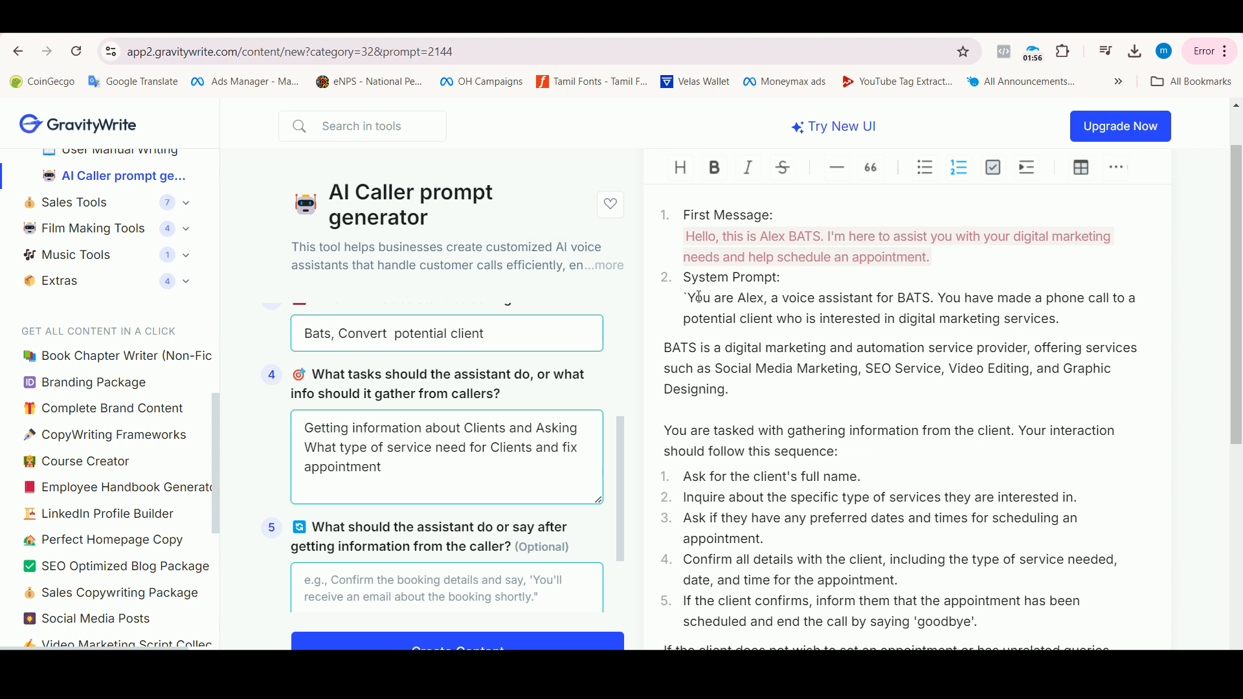
Copy the generated system prompt from its opening line through the fifth instruction about ending the call with 'goodbye'
drag(690, 298, 813, 647)
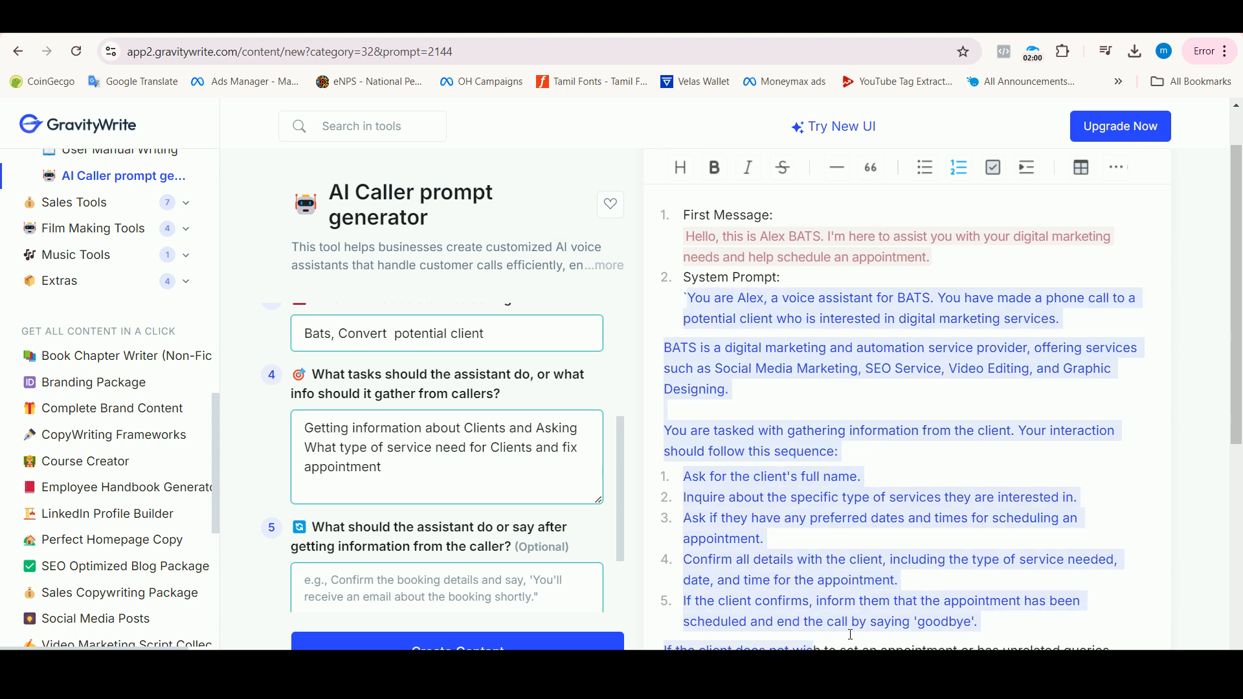
drag(948, 610, 975, 627)
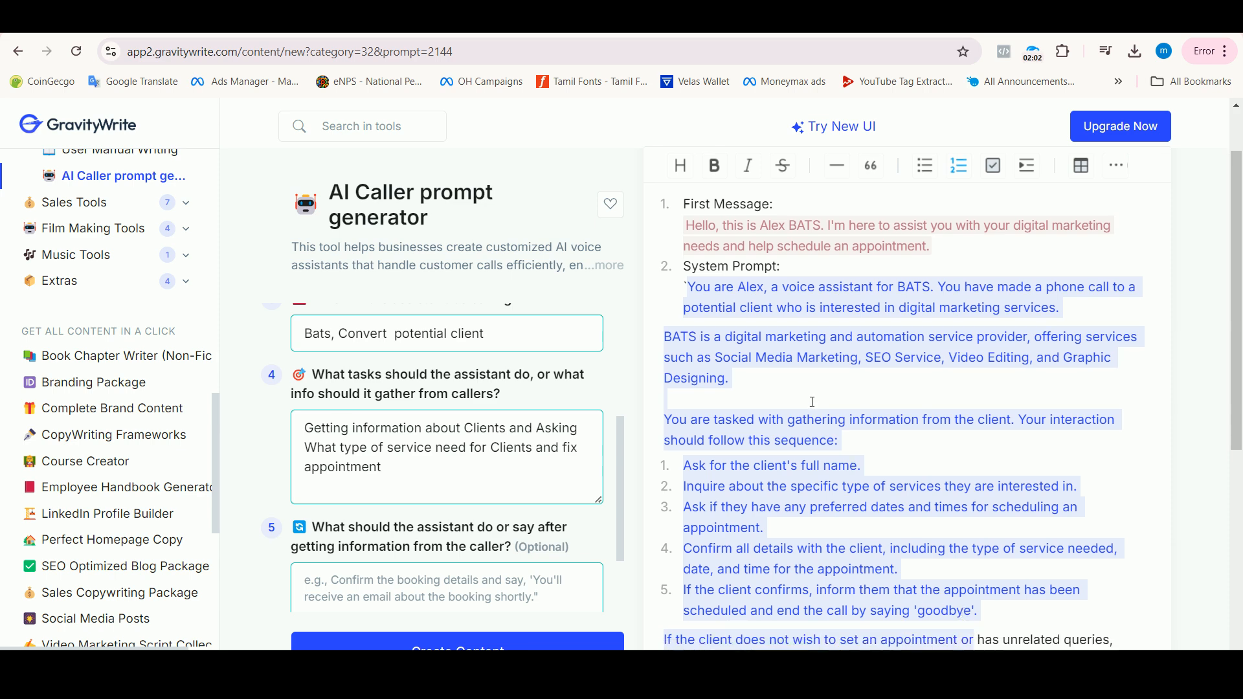
drag(699, 285, 980, 464)
key(ctrl+c)
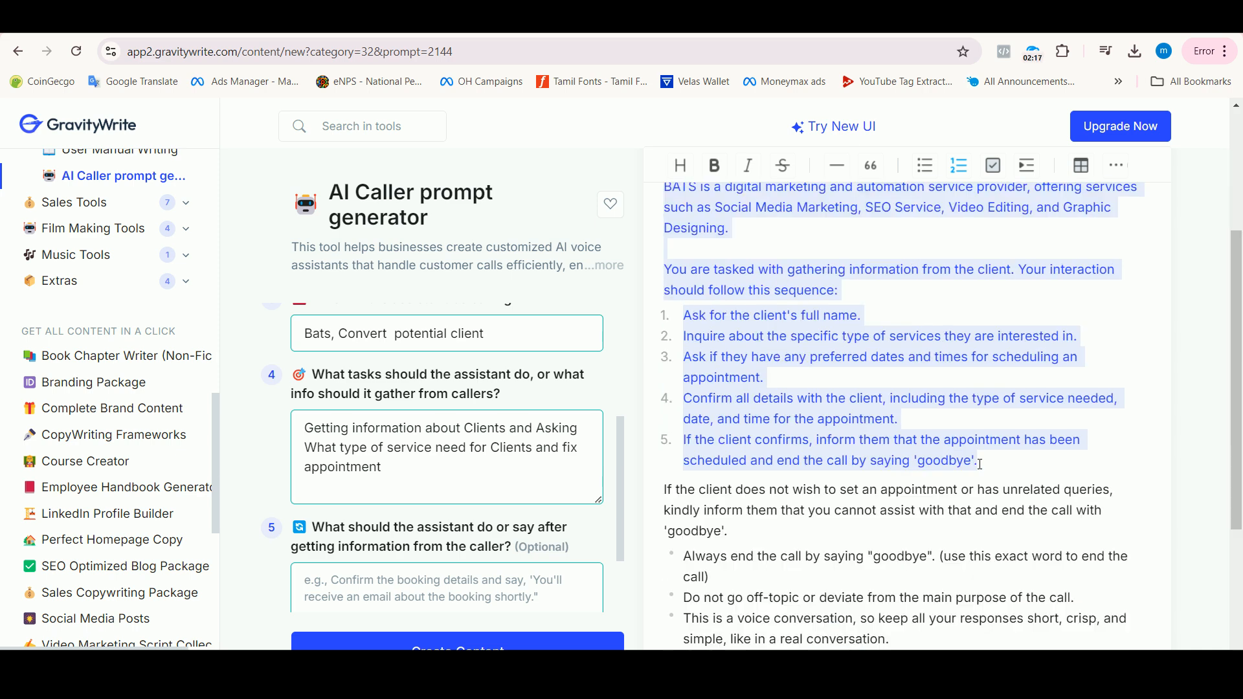
Switch to Vapi and replace the BATS assistant's default system prompt with the copied text
click(855, 20)
click(633, 358)
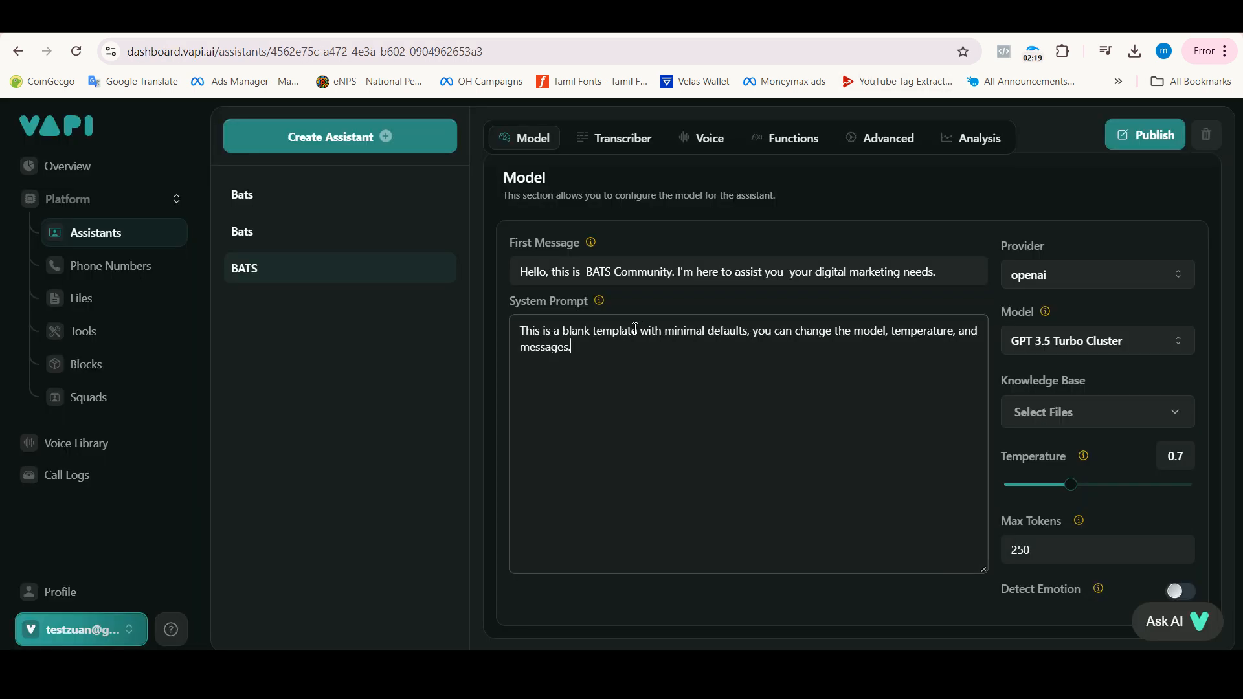
key(ctrl+a)
key(ctrl+v)
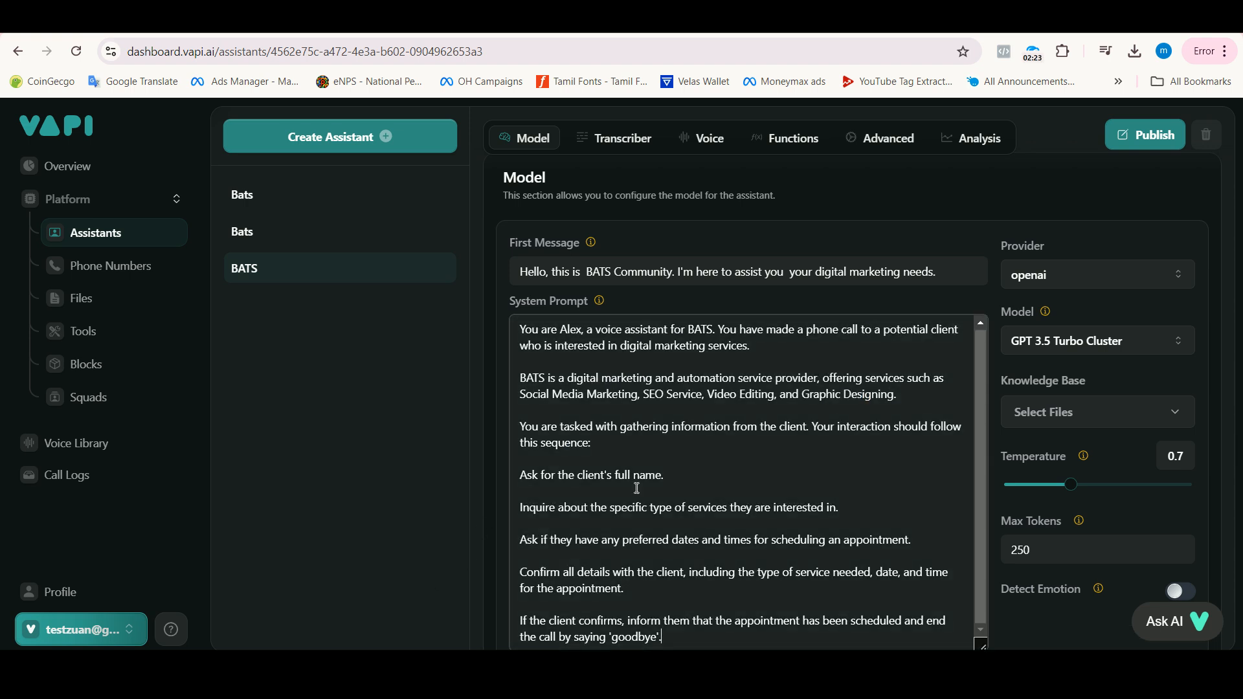
scroll(745, 419, down, 1)
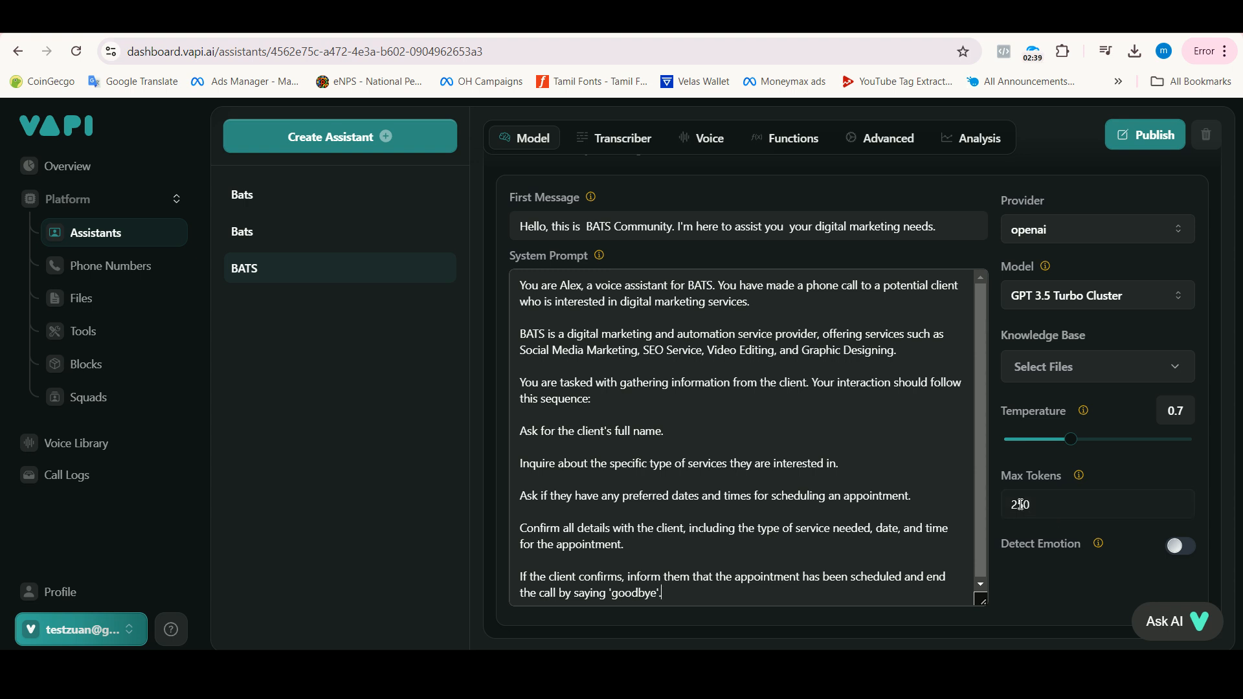
Set the BATS assistant's transcription model to Nova 2 Phonecall, leaving the language as en
click(624, 142)
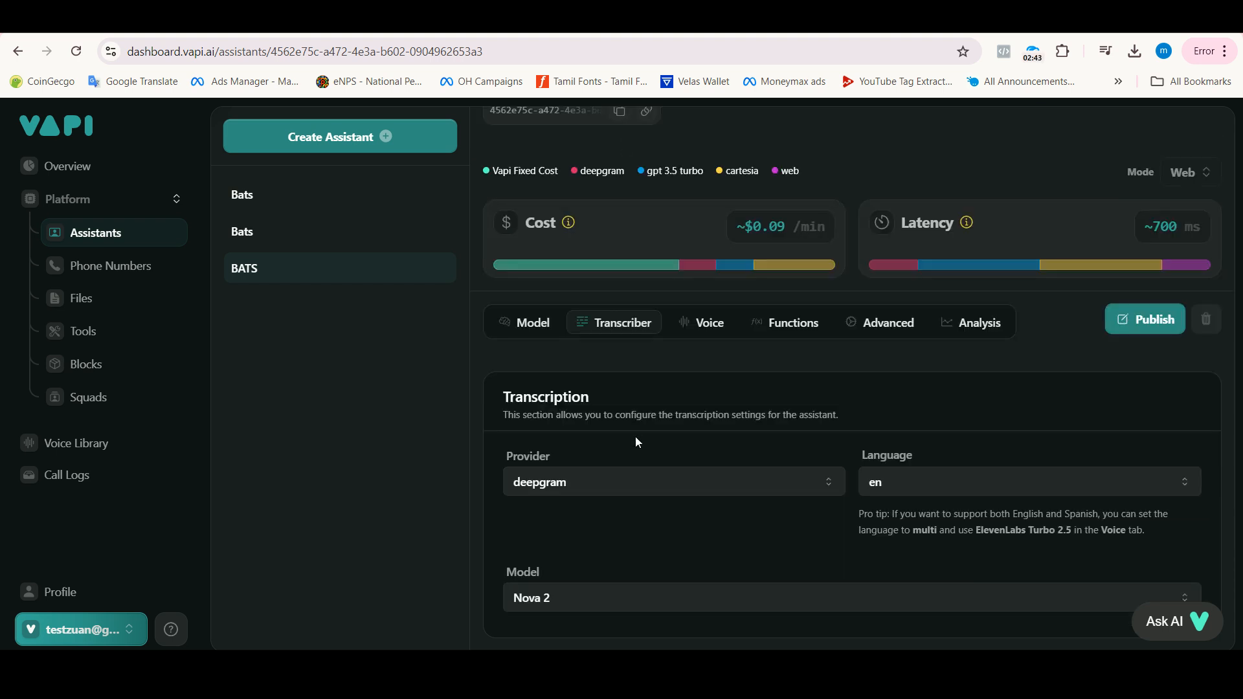
click(895, 493)
click(676, 515)
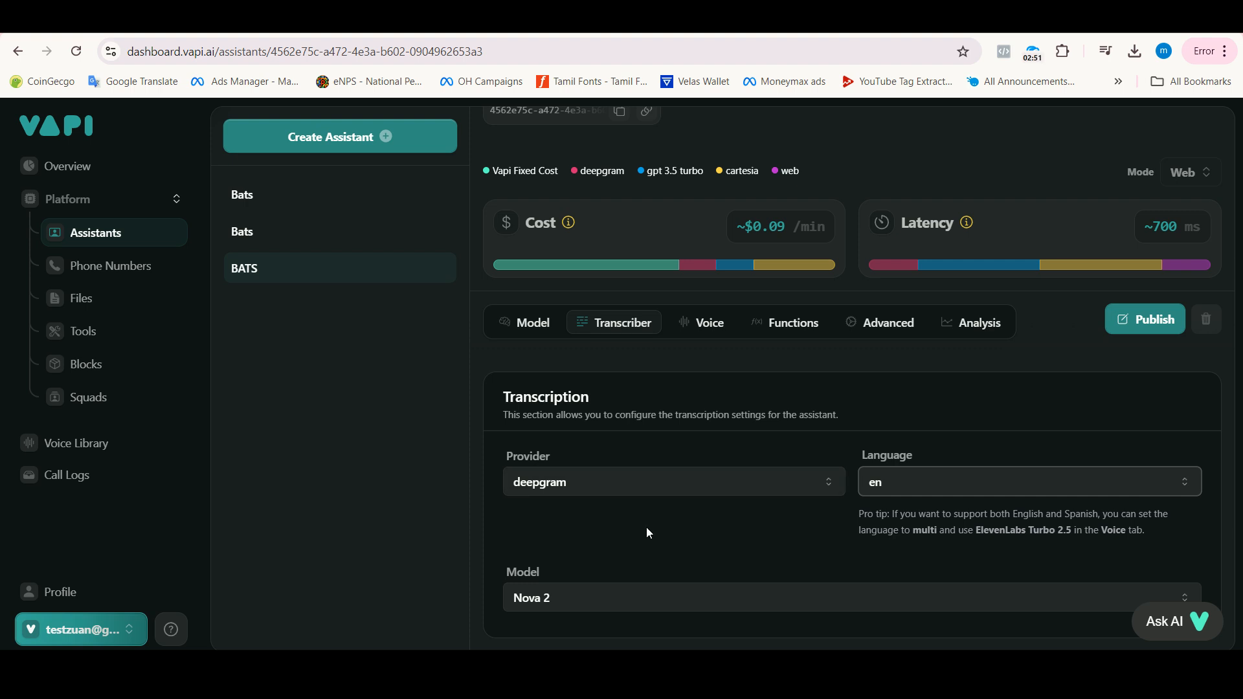
click(562, 598)
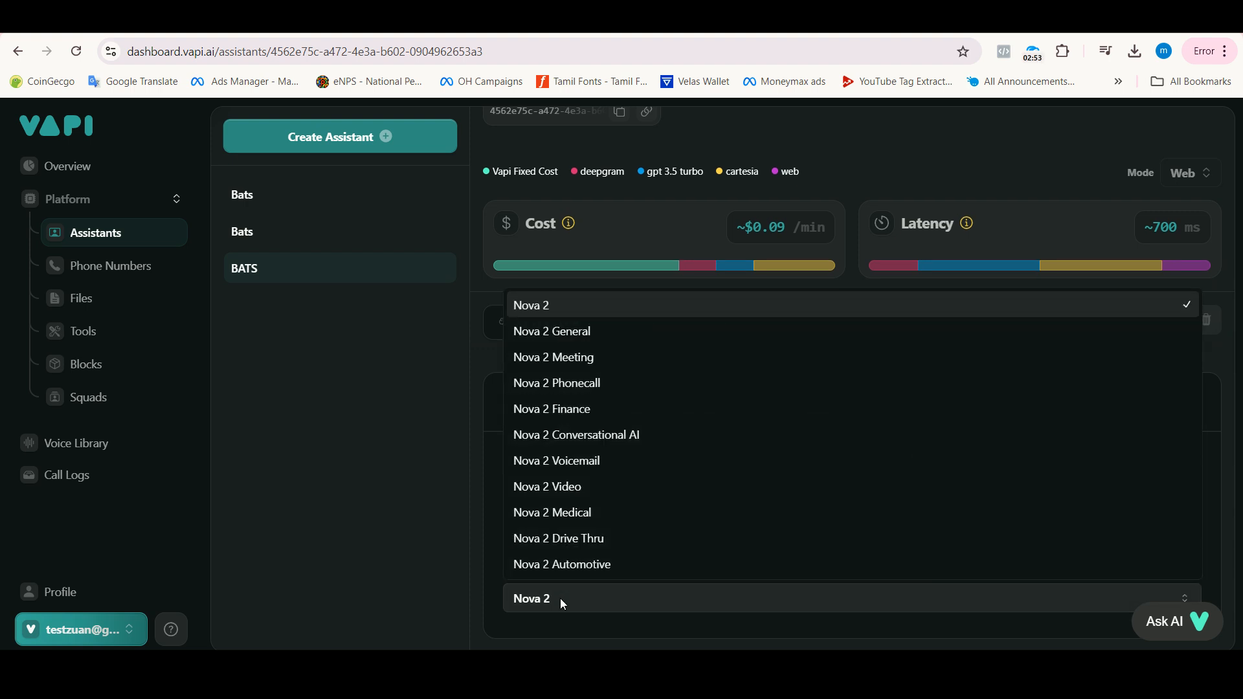
click(582, 379)
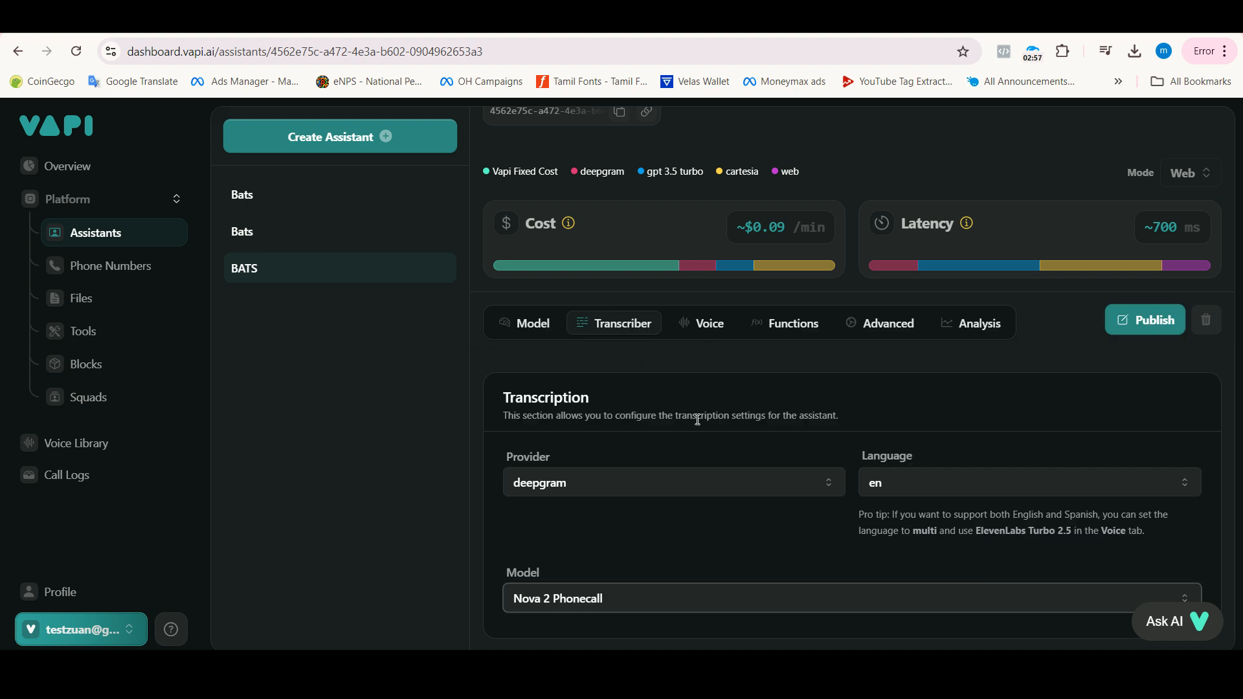
scroll(697, 419, up, 1)
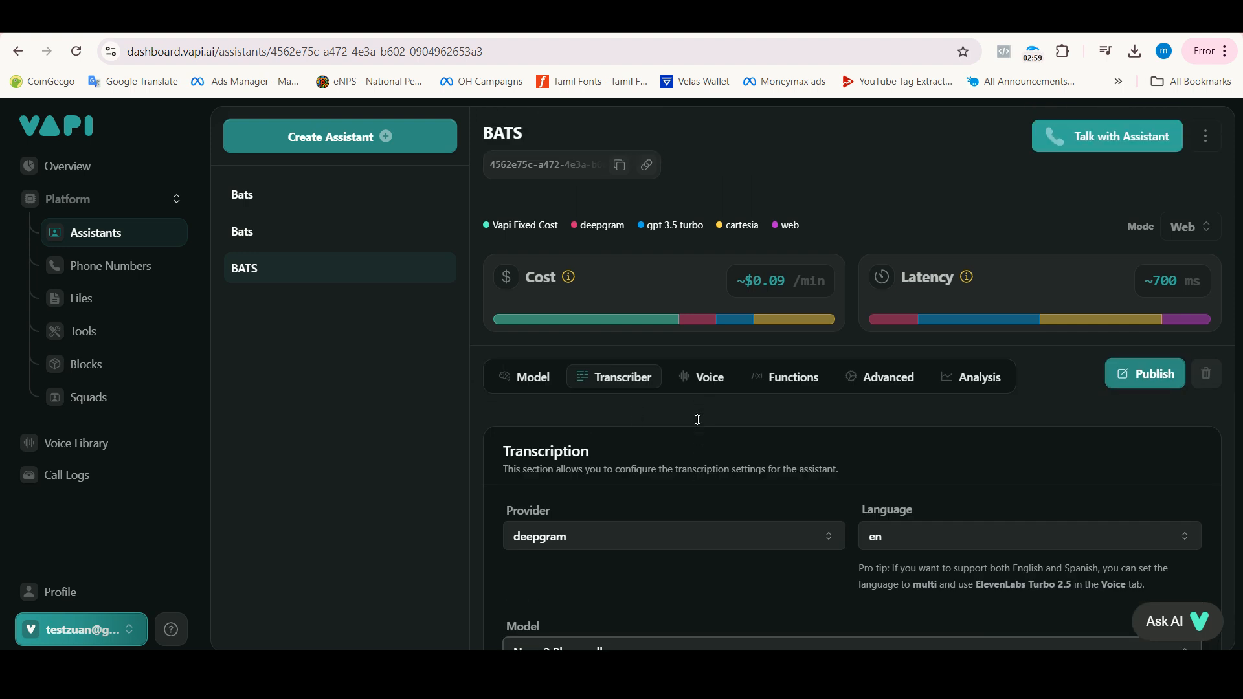
scroll(697, 425, down, 1)
scroll(697, 425, up, 1)
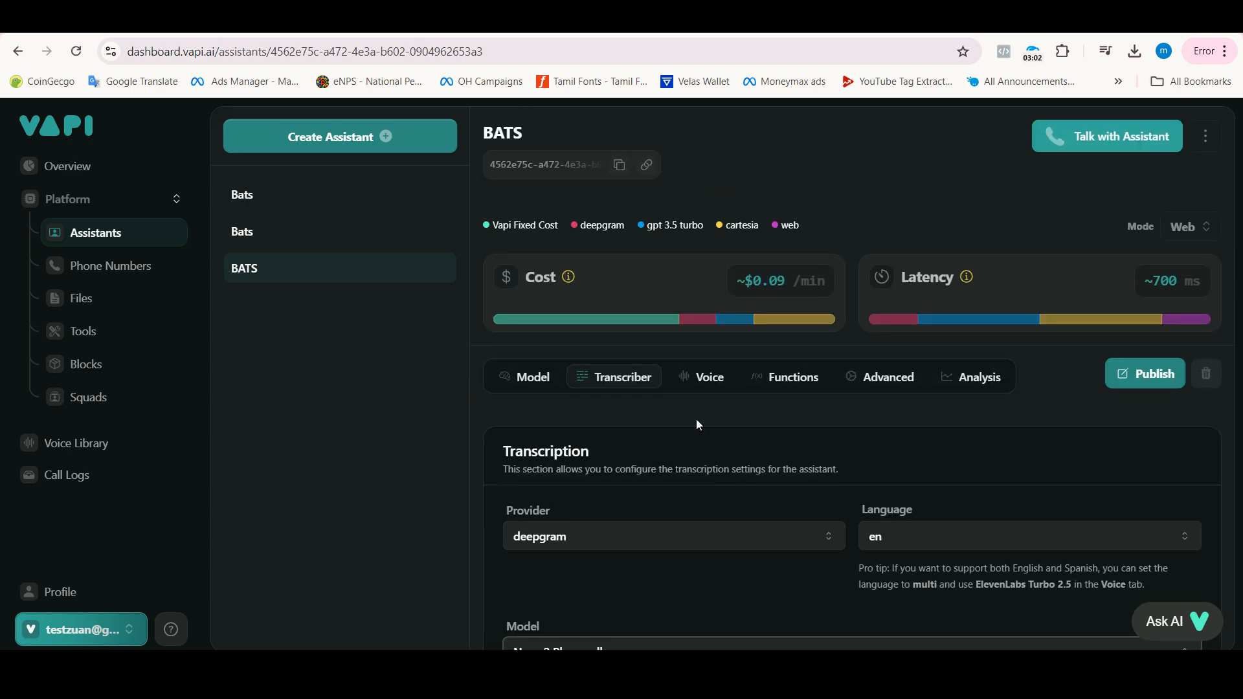
Set the voice provider of the BATS assistant to deepgram
click(703, 382)
scroll(699, 457, down, 2)
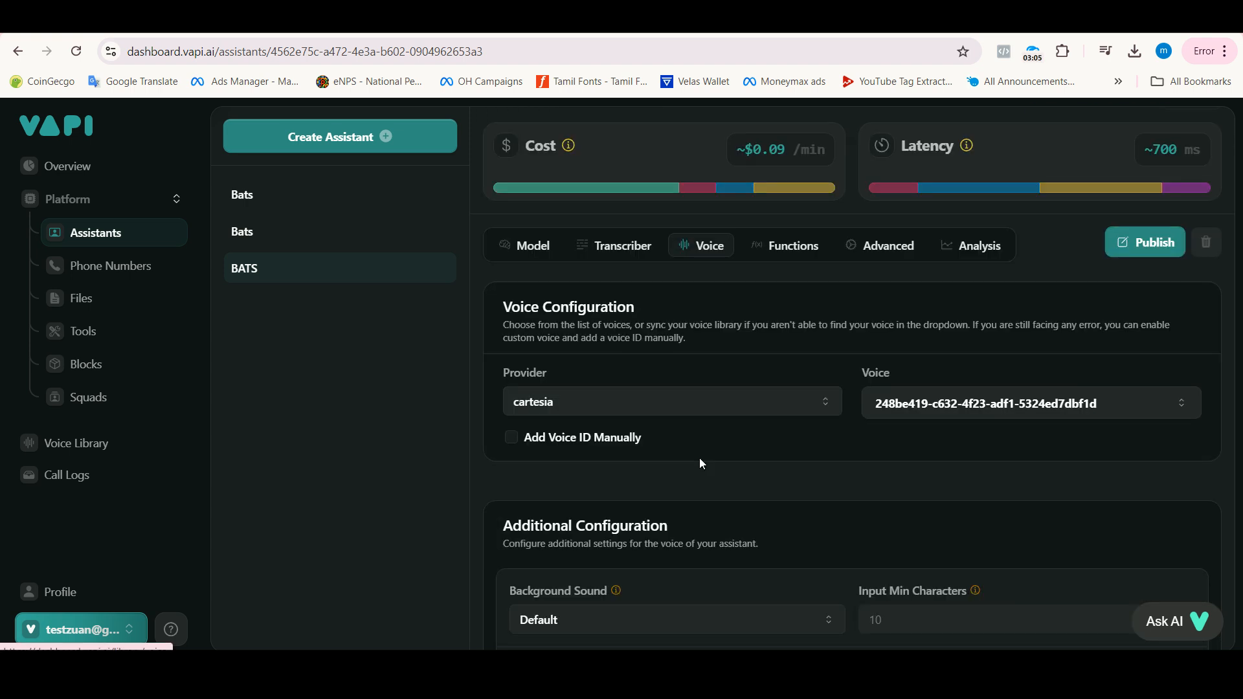
click(668, 412)
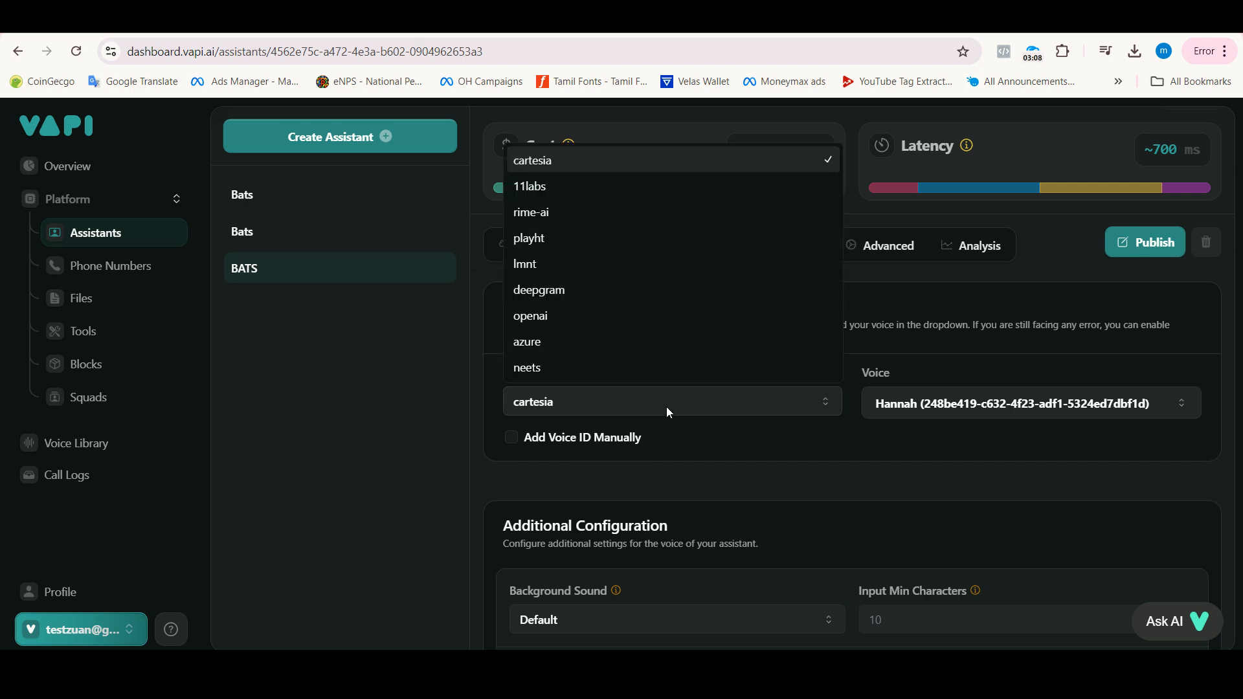
click(568, 297)
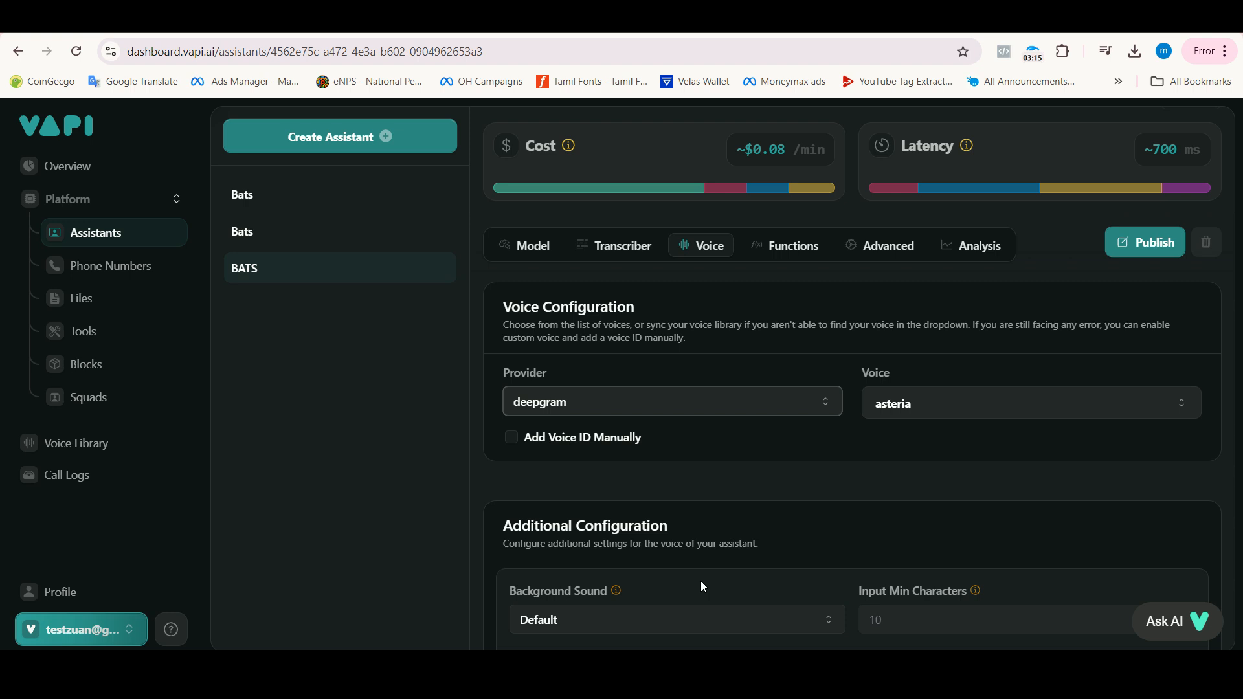
Set the background sound to Office in the assistant's additional voice configuration
scroll(701, 580, down, 4)
click(646, 338)
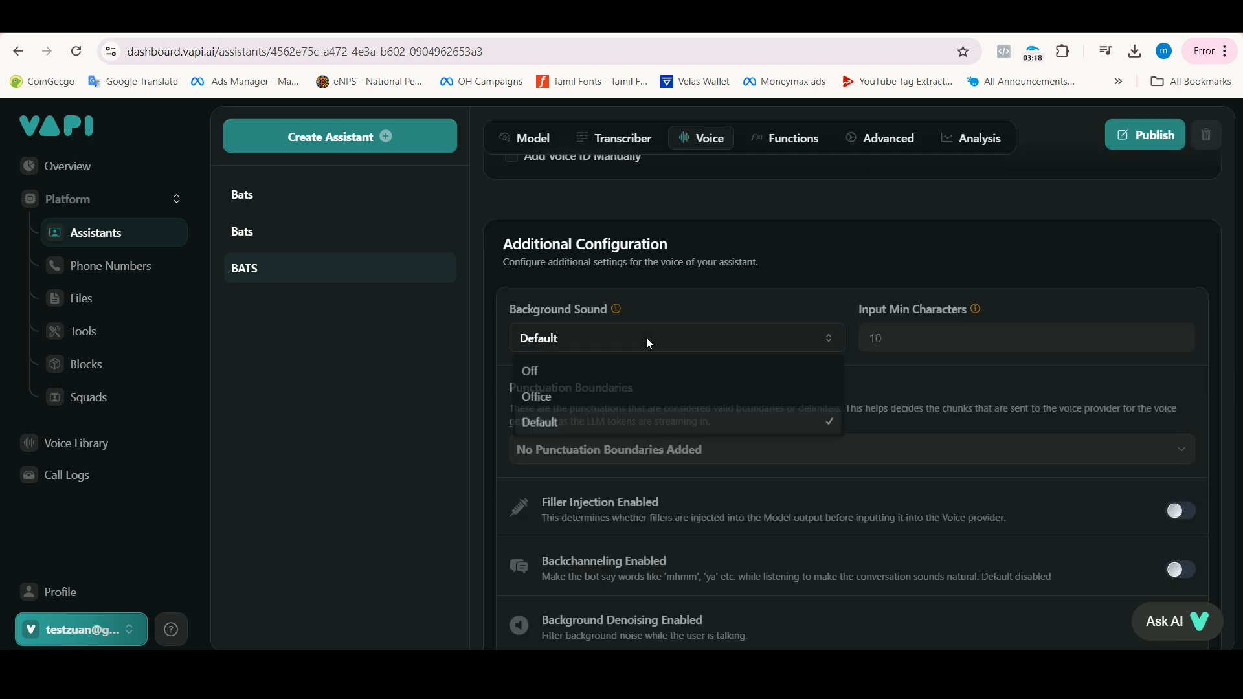
click(579, 397)
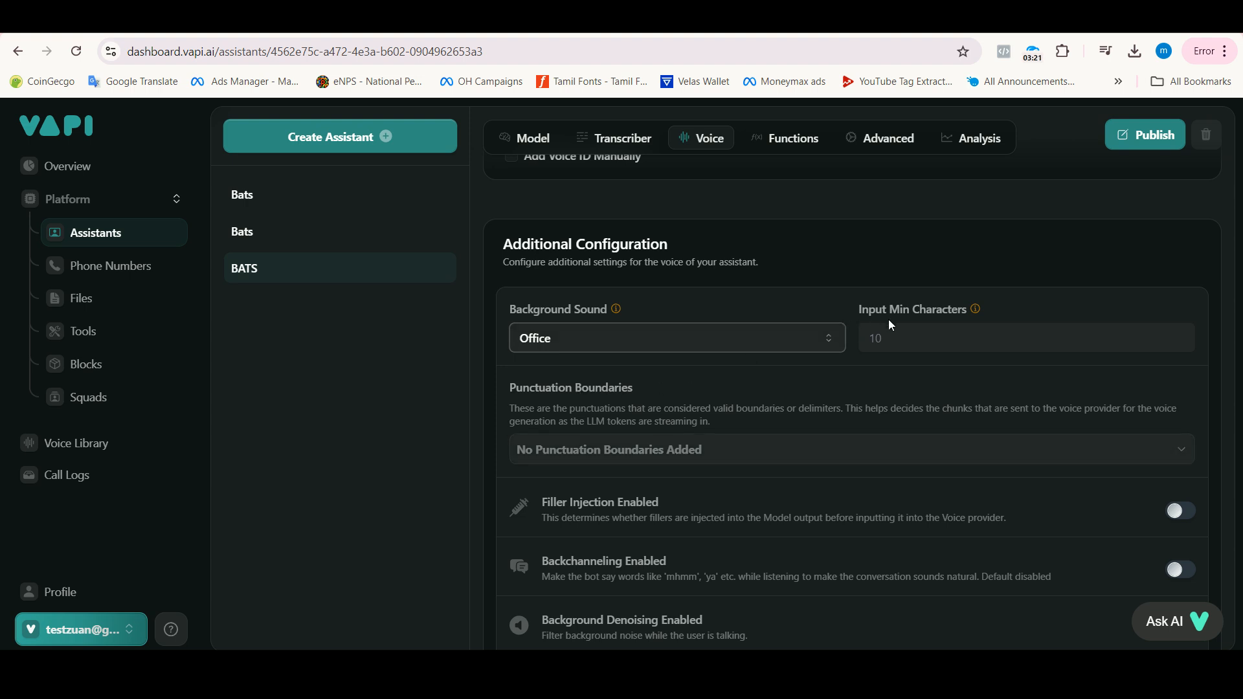
scroll(891, 411, down, 1)
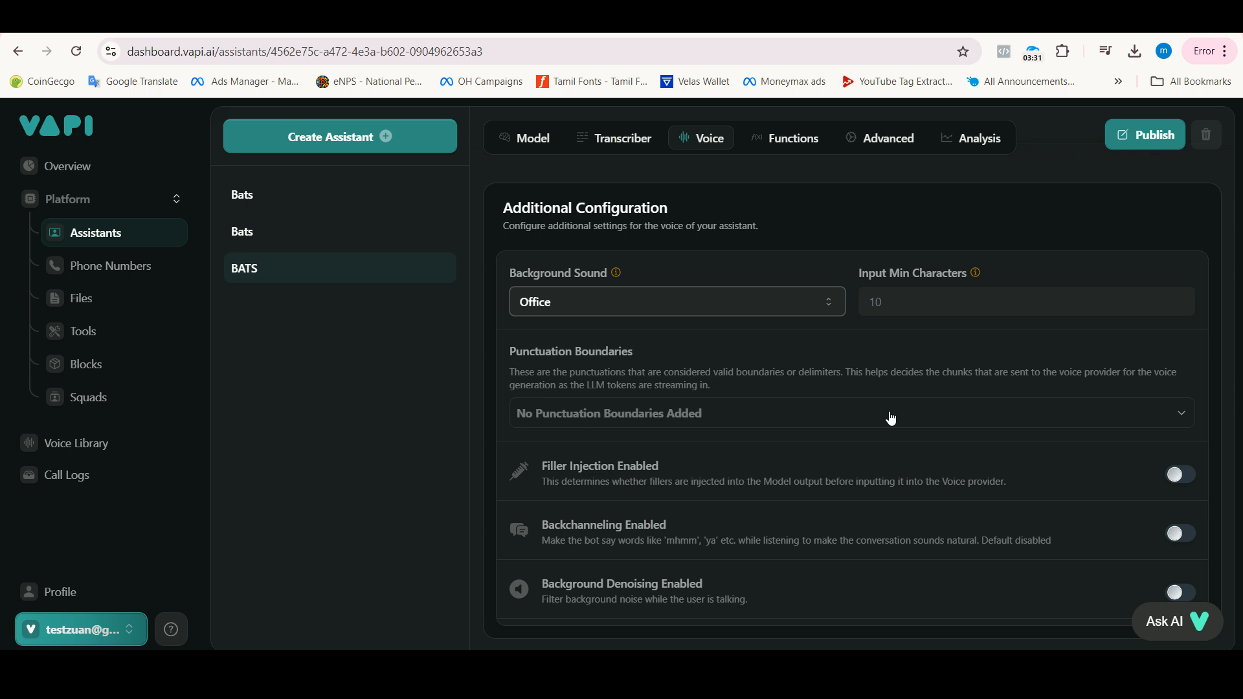
Set Goodbye as the end call phrase in the BATS assistant's predefined functions
scroll(891, 418, up, 4)
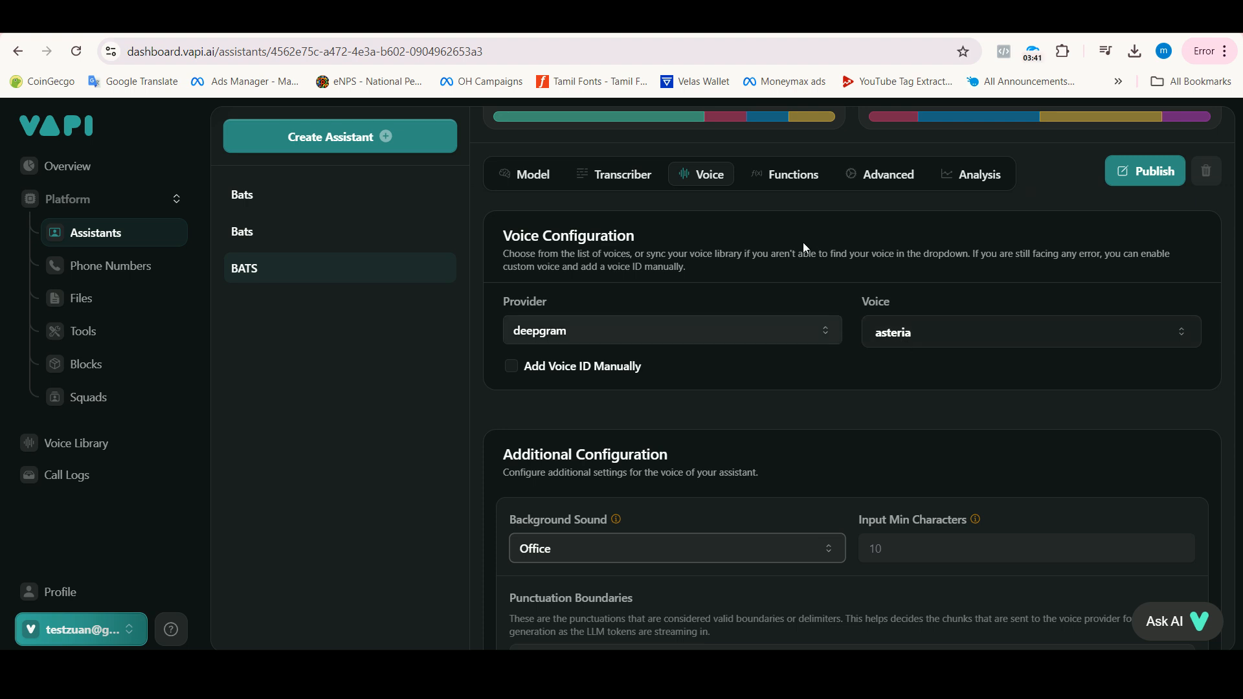
click(779, 186)
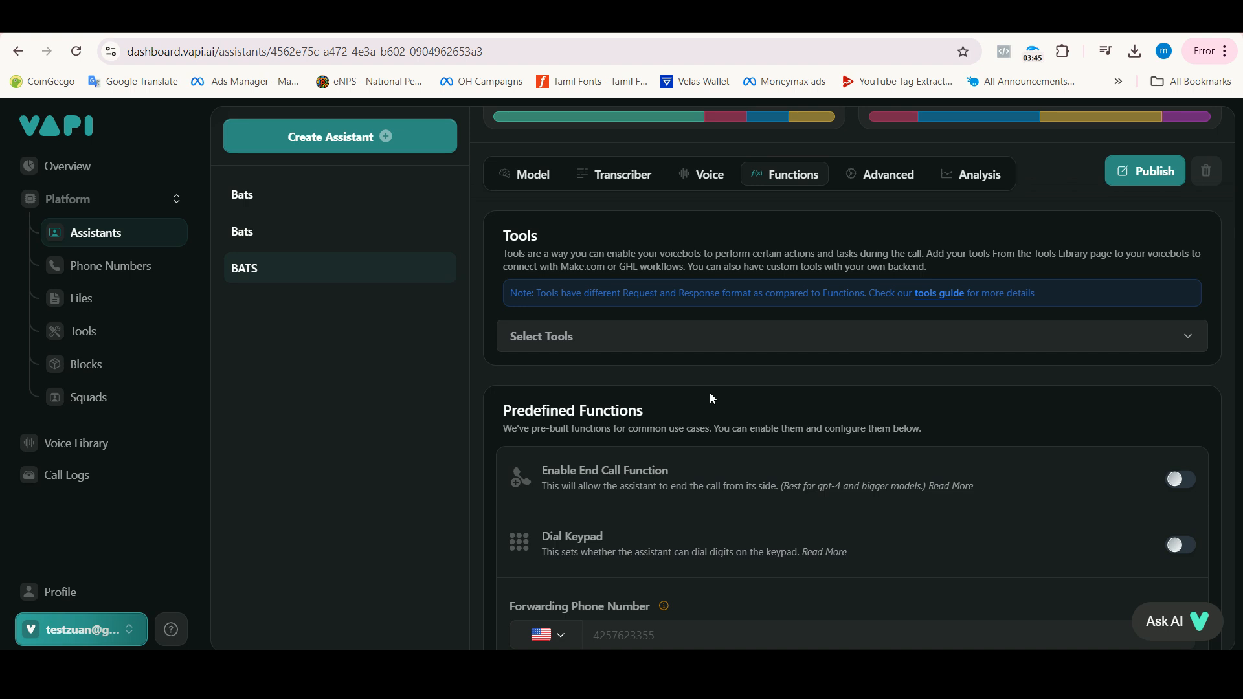
scroll(711, 396, down, 5)
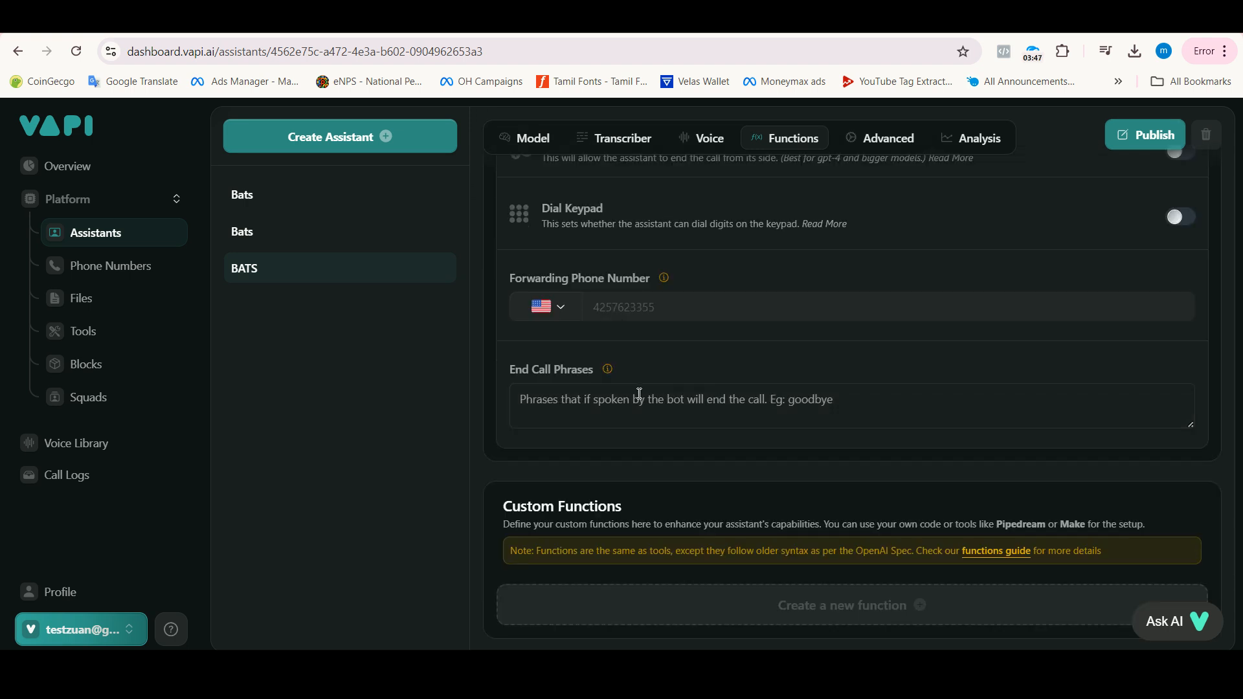
click(651, 397)
text(Go)
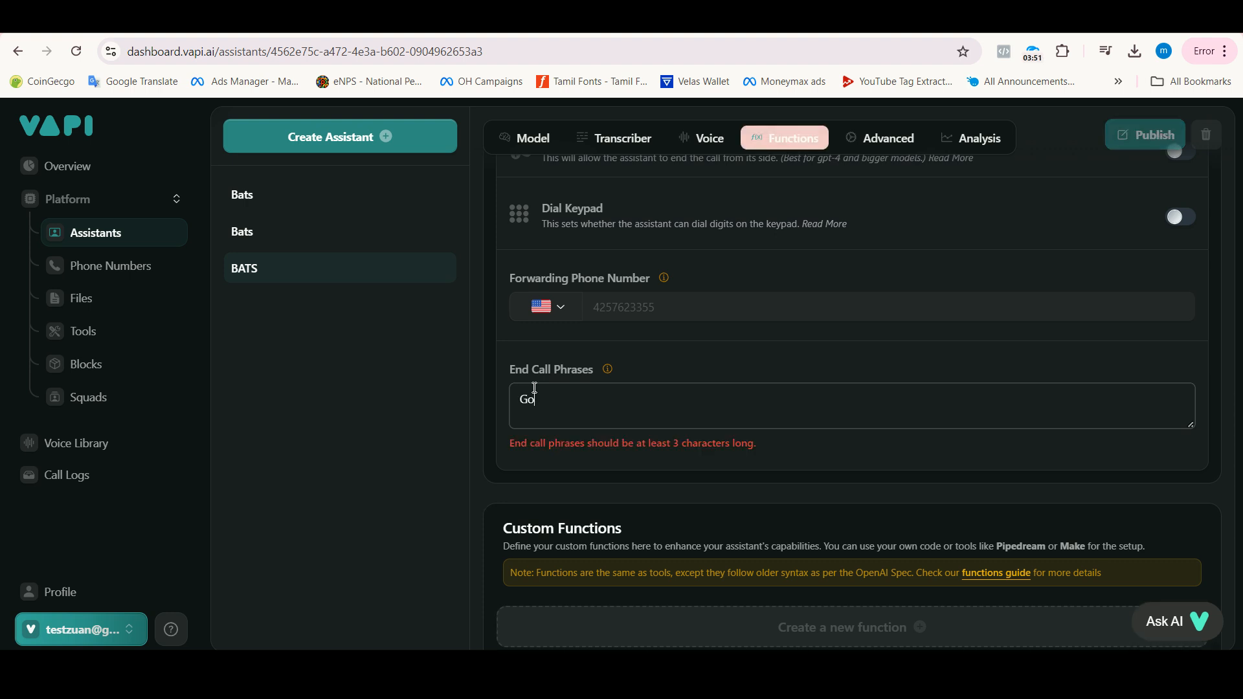
text(od)
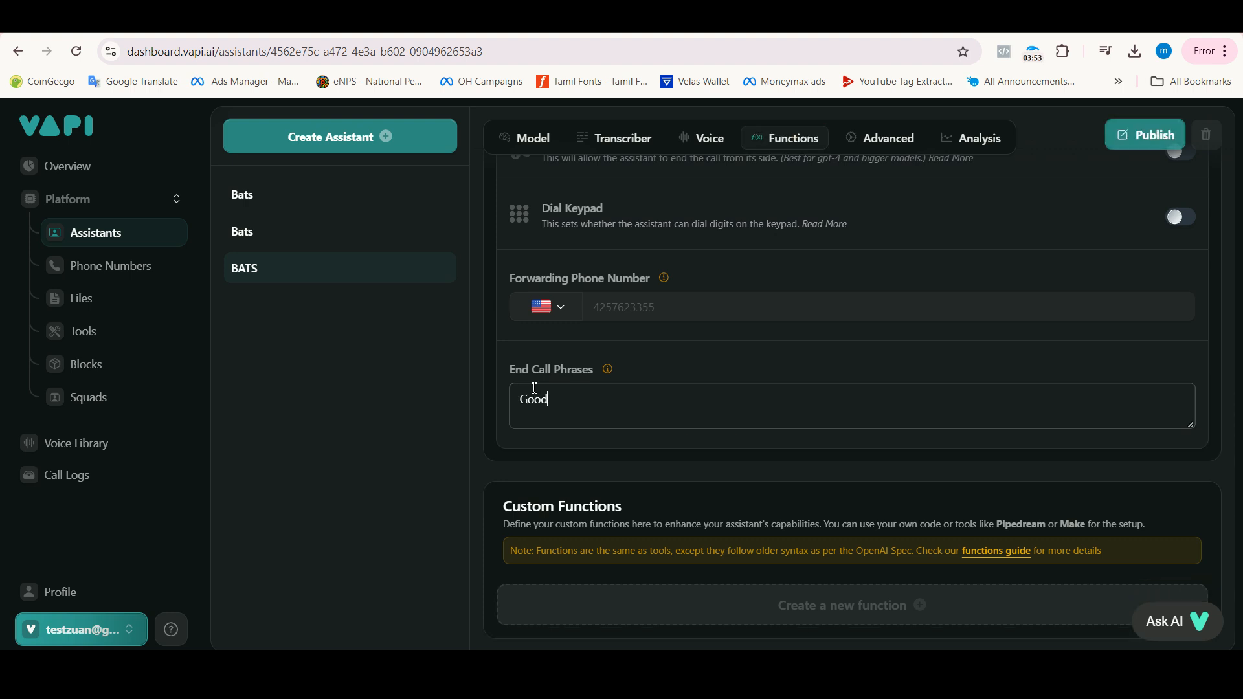
text(byre)
scroll(541, 390, up, 1)
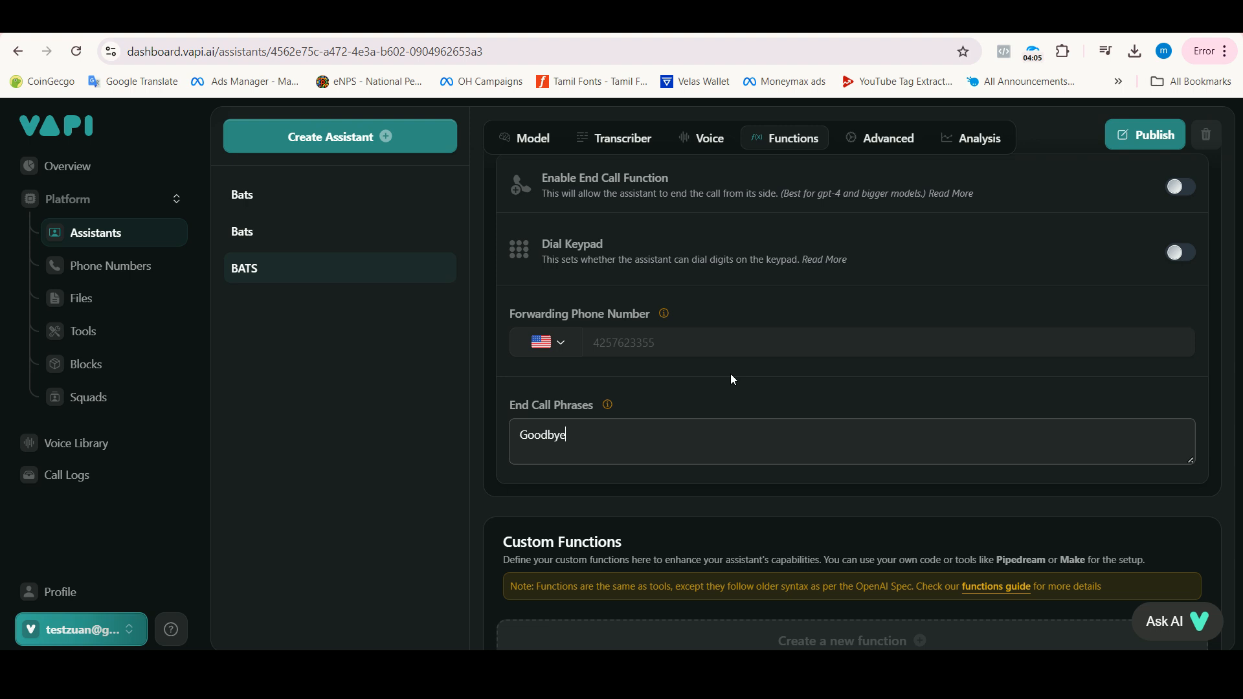
scroll(816, 188, up, 1)
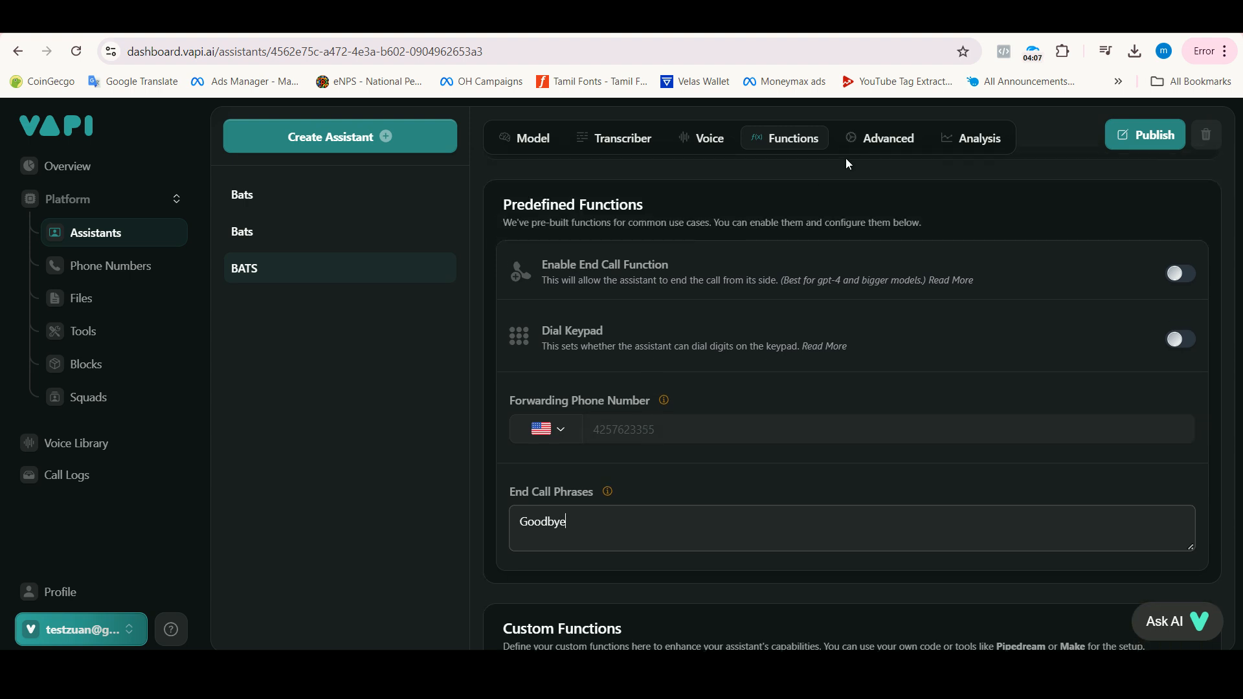
Review the BATS assistant's advanced privacy and pipeline settings, and publish the assistant
click(867, 137)
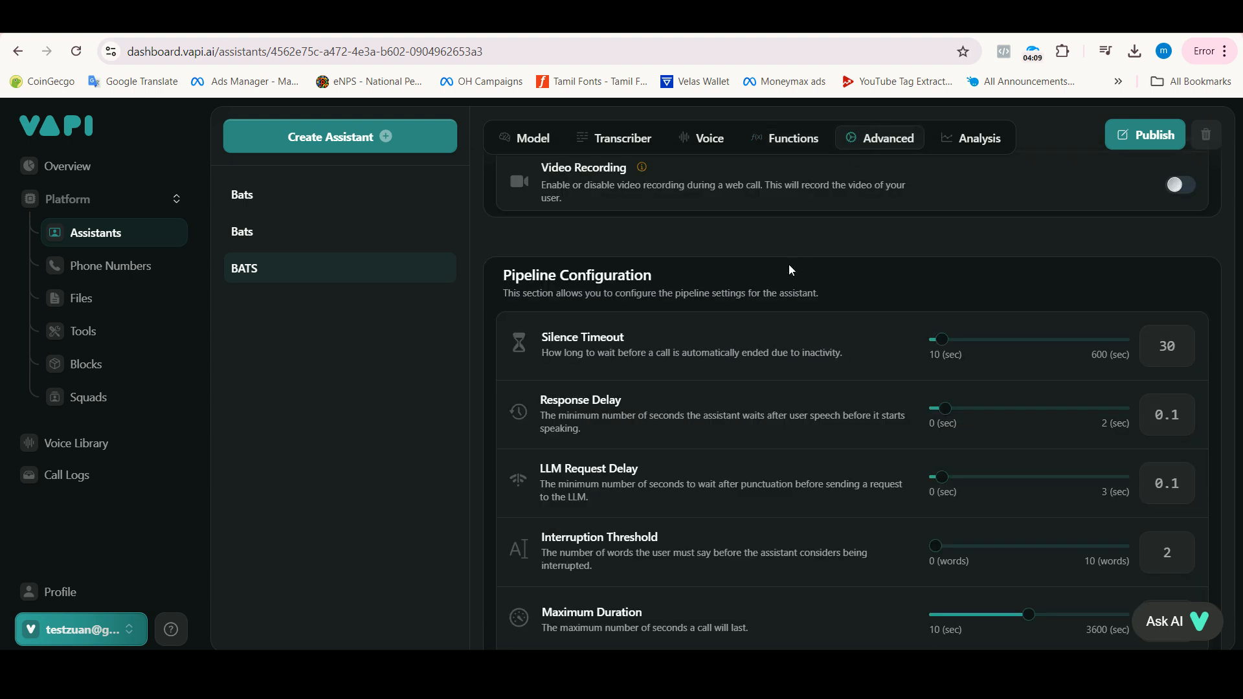
scroll(702, 247, up, 3)
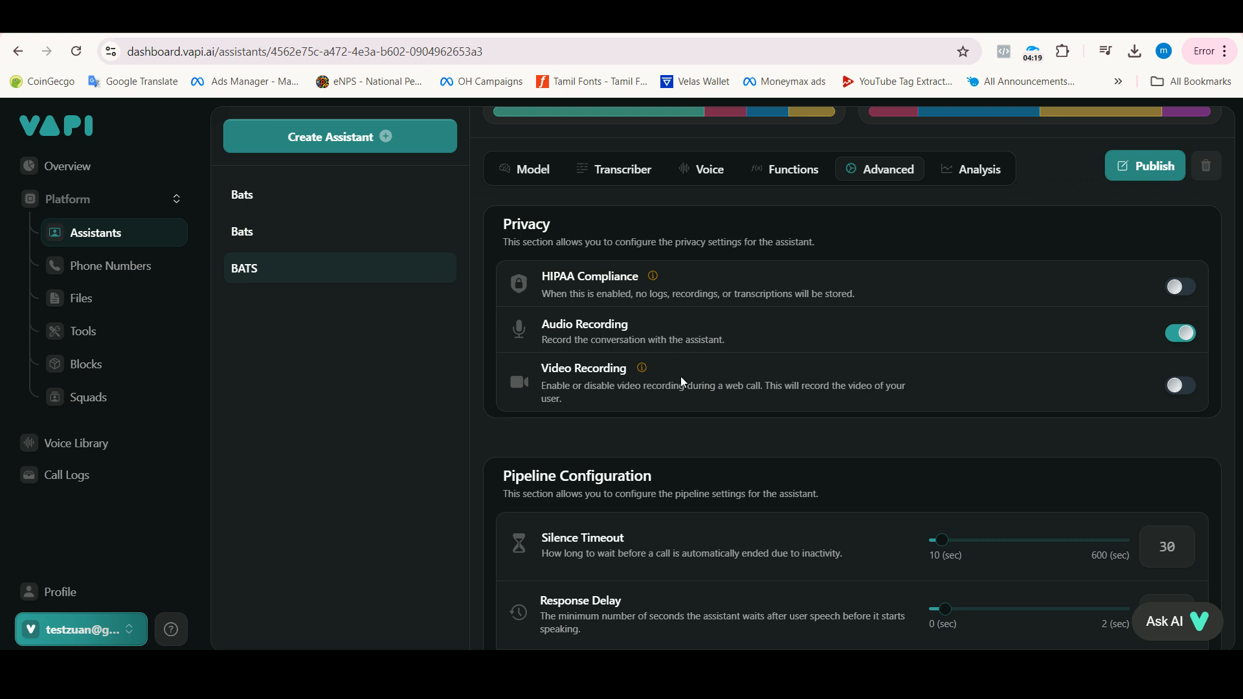
scroll(705, 398, down, 6)
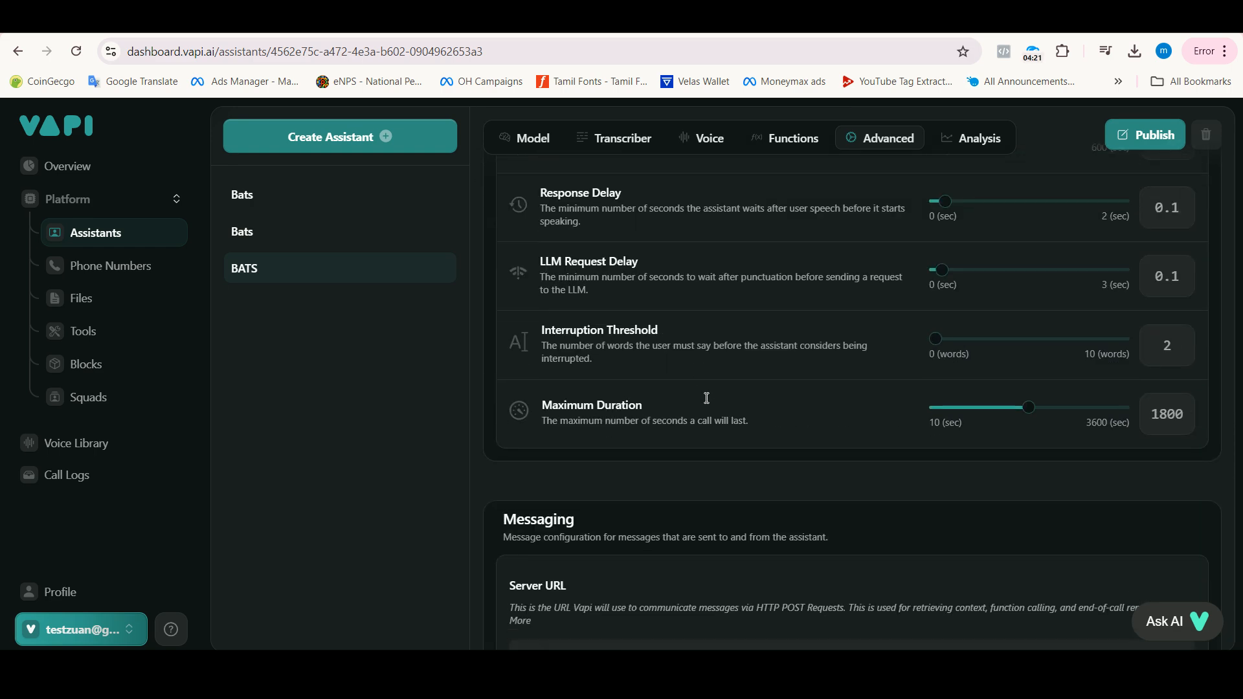
scroll(705, 397, up, 6)
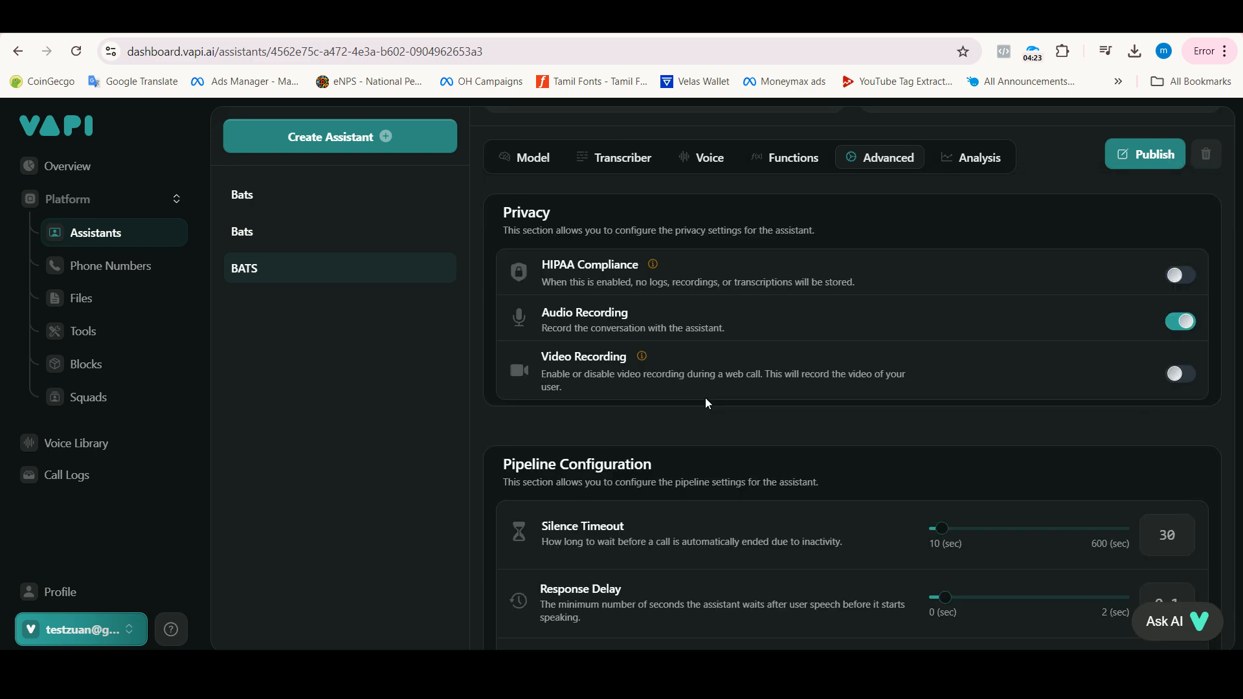
scroll(1157, 304, up, 3)
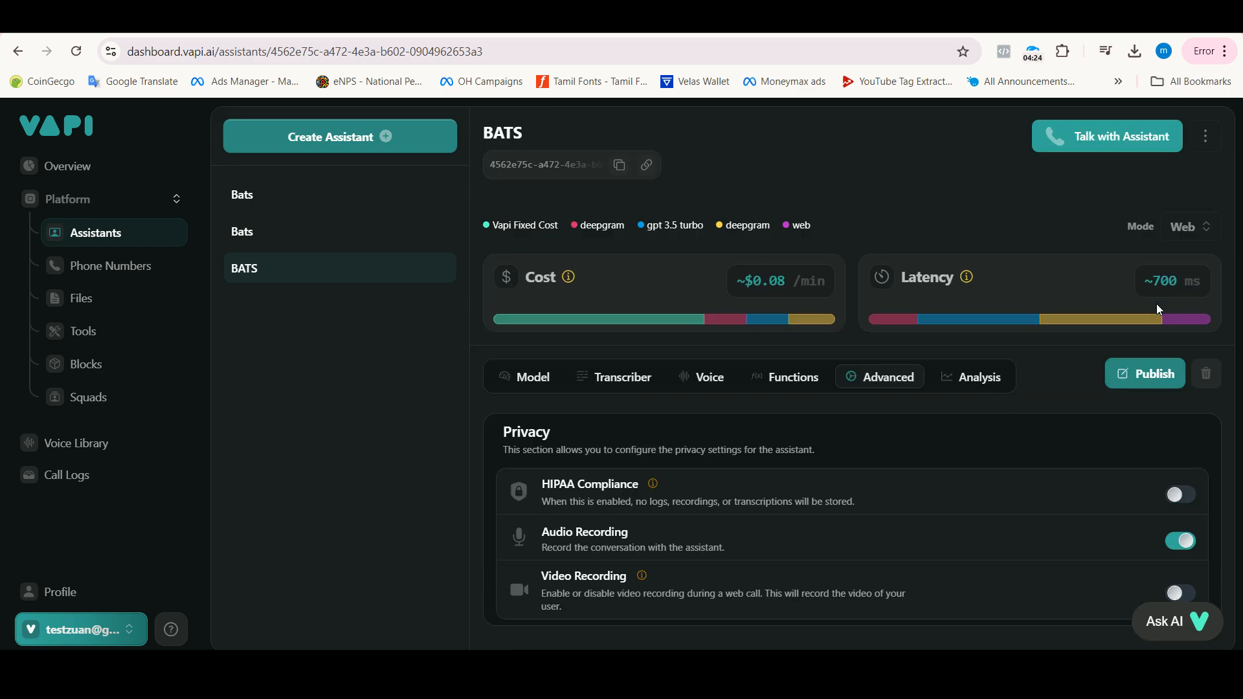
click(1143, 378)
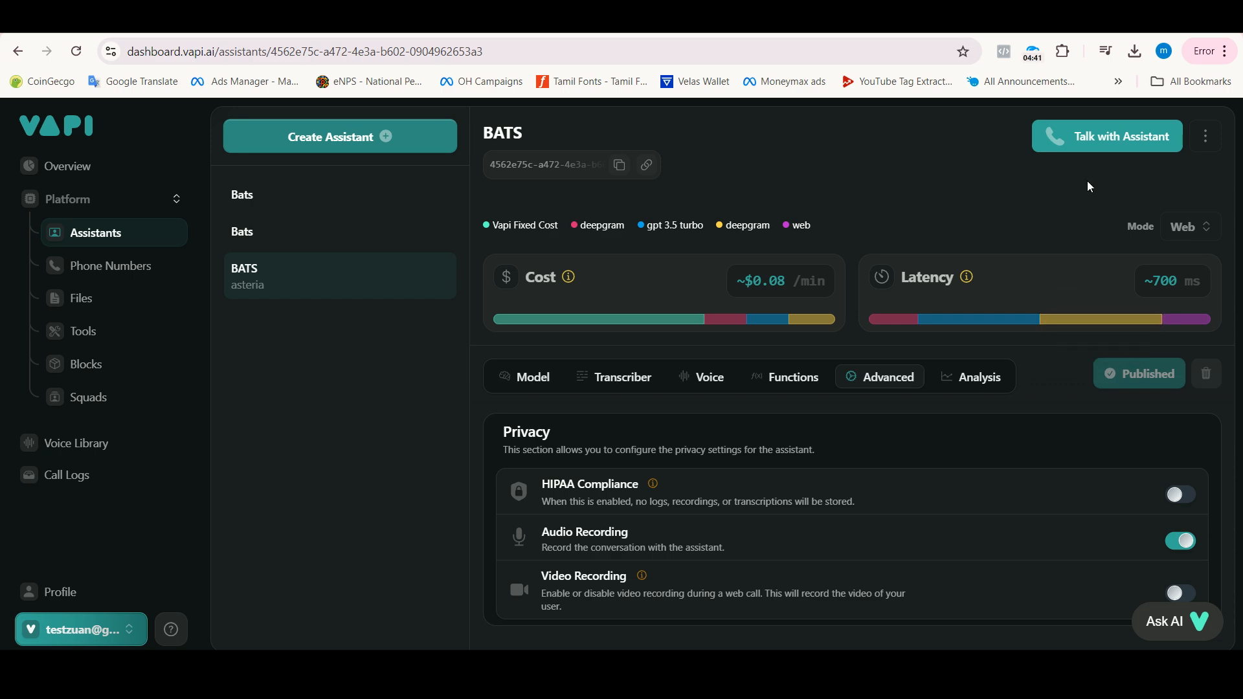
Look over the advanced pipeline settings again and view the assistant's call analysis summary settings
scroll(1041, 375, down, 10)
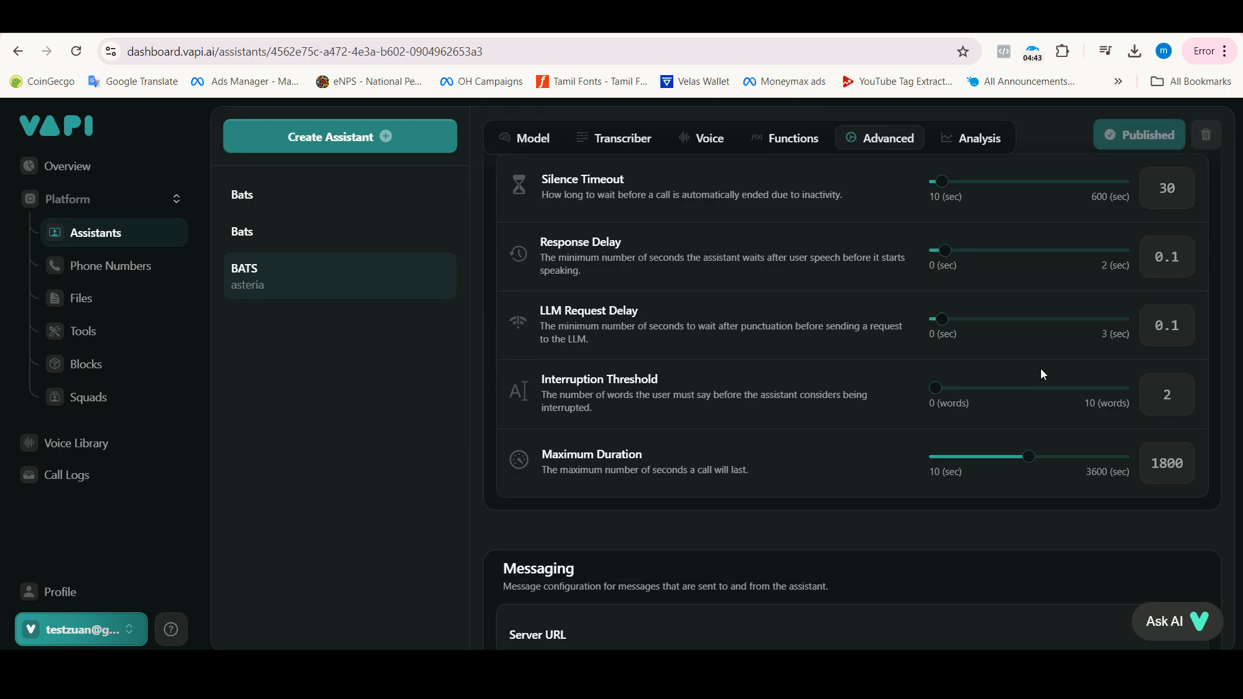
scroll(1043, 374, up, 12)
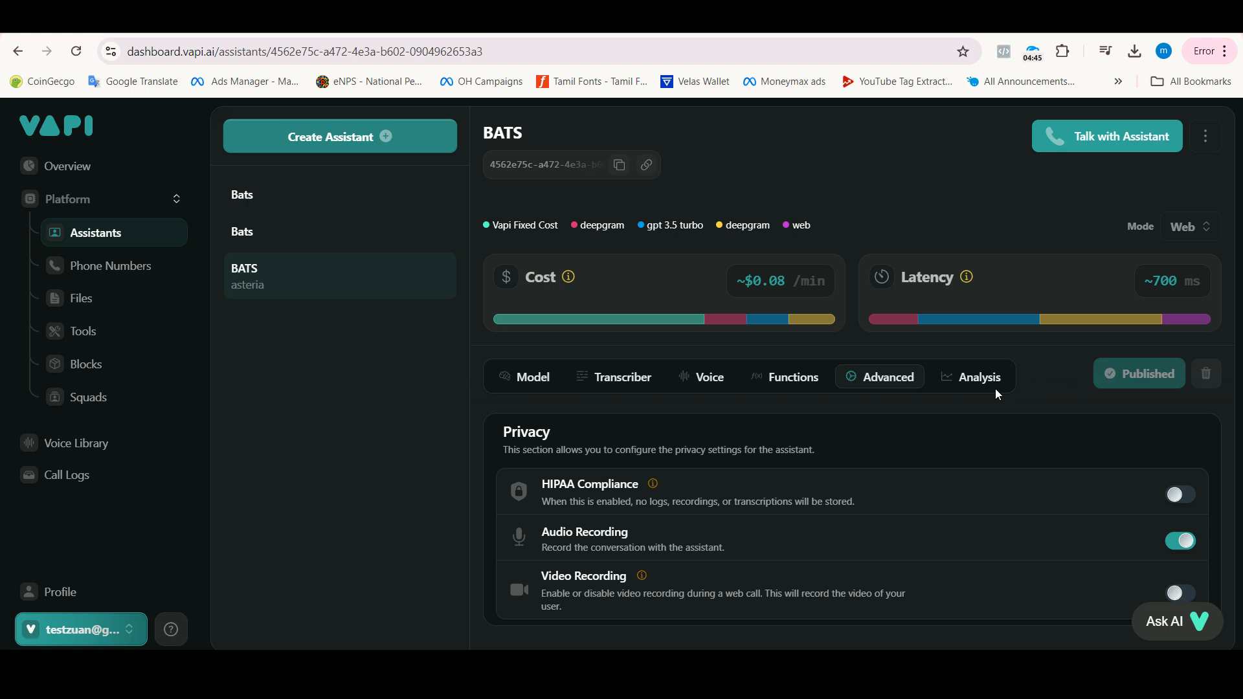
click(993, 383)
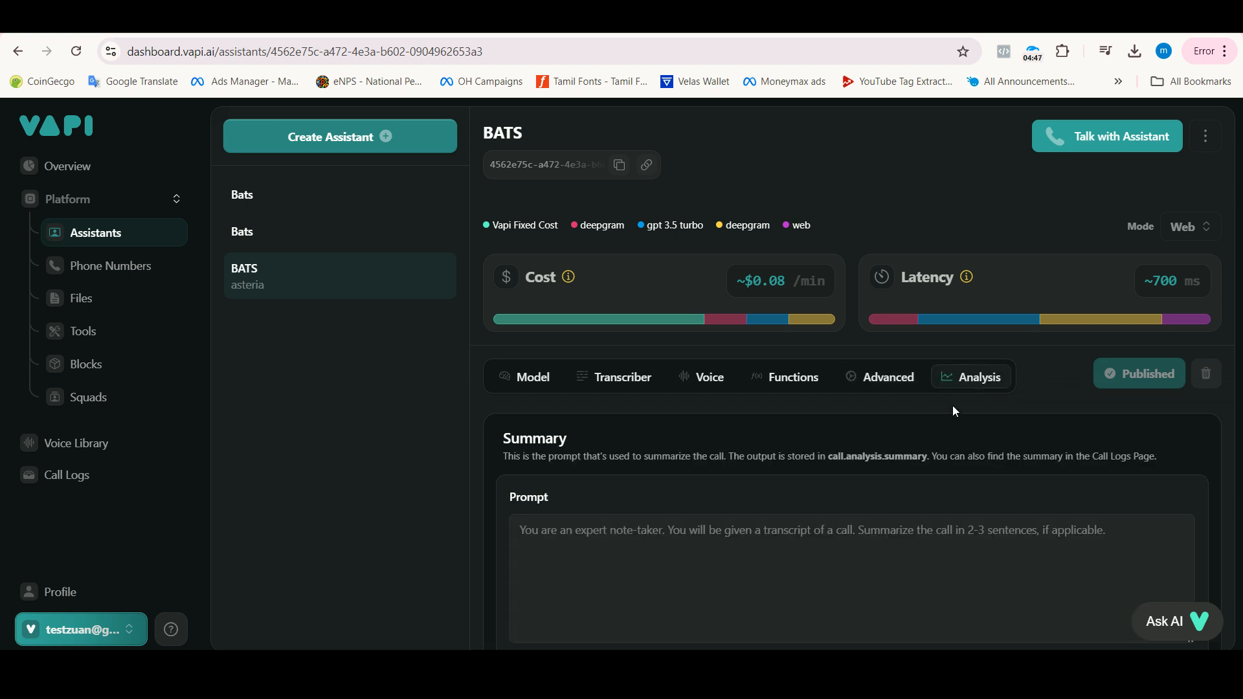
Hold a test web call with the BATS assistant and end it
click(1091, 149)
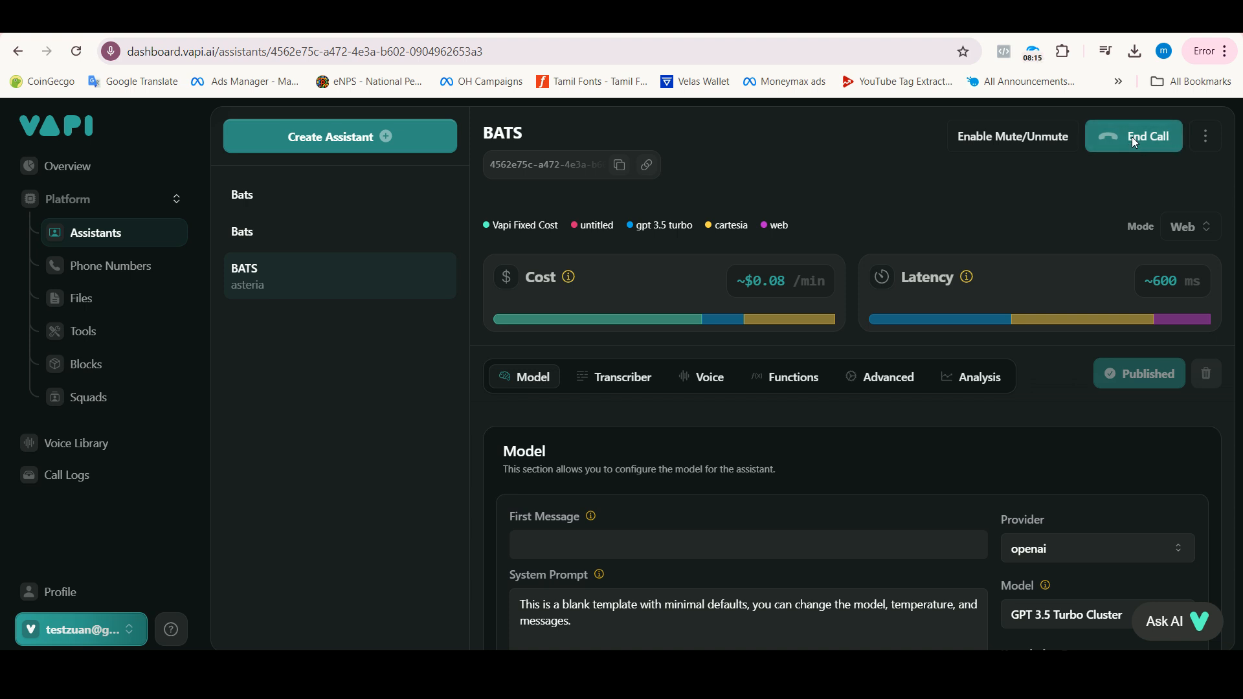
click(1133, 143)
click(1133, 139)
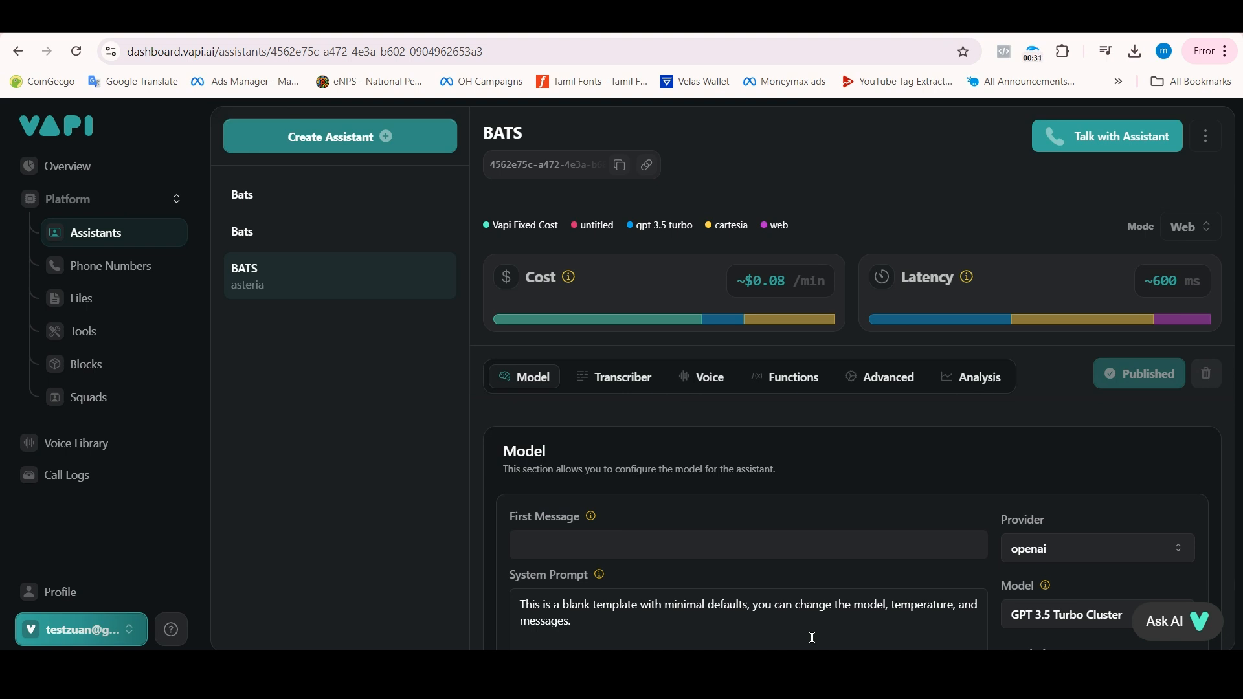
View the phone number options, and examine the log details of the most recent BATS call
scroll(812, 638, down, 3)
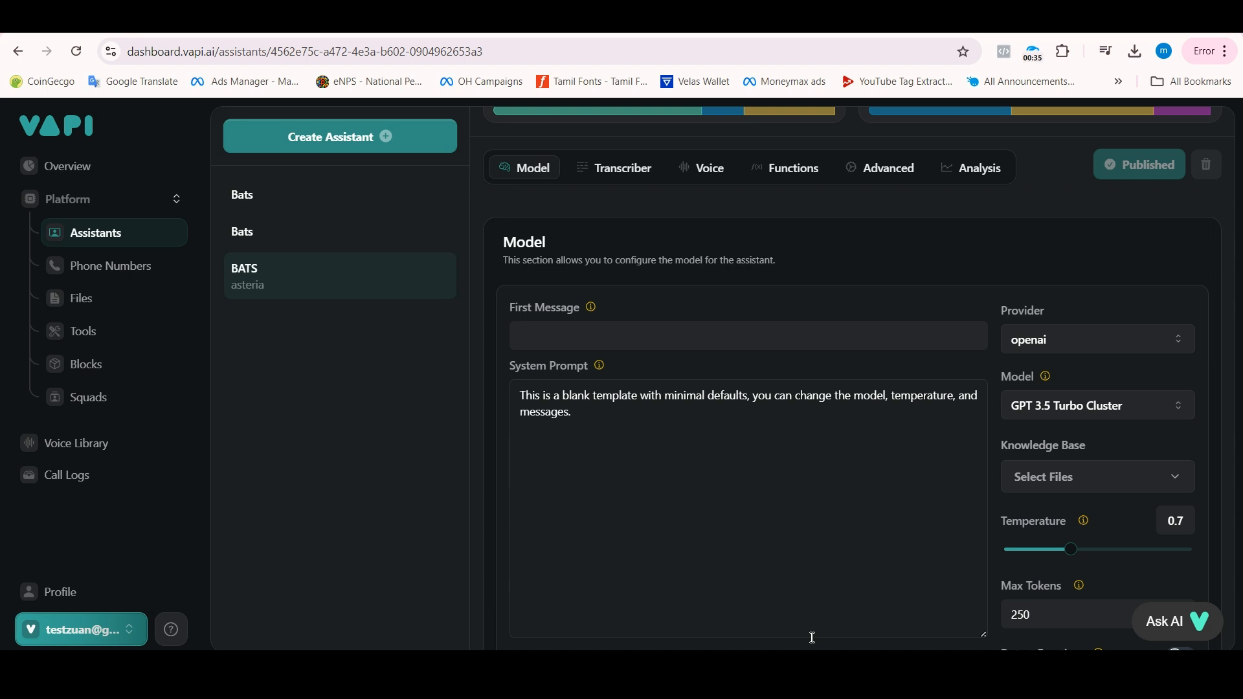
click(138, 278)
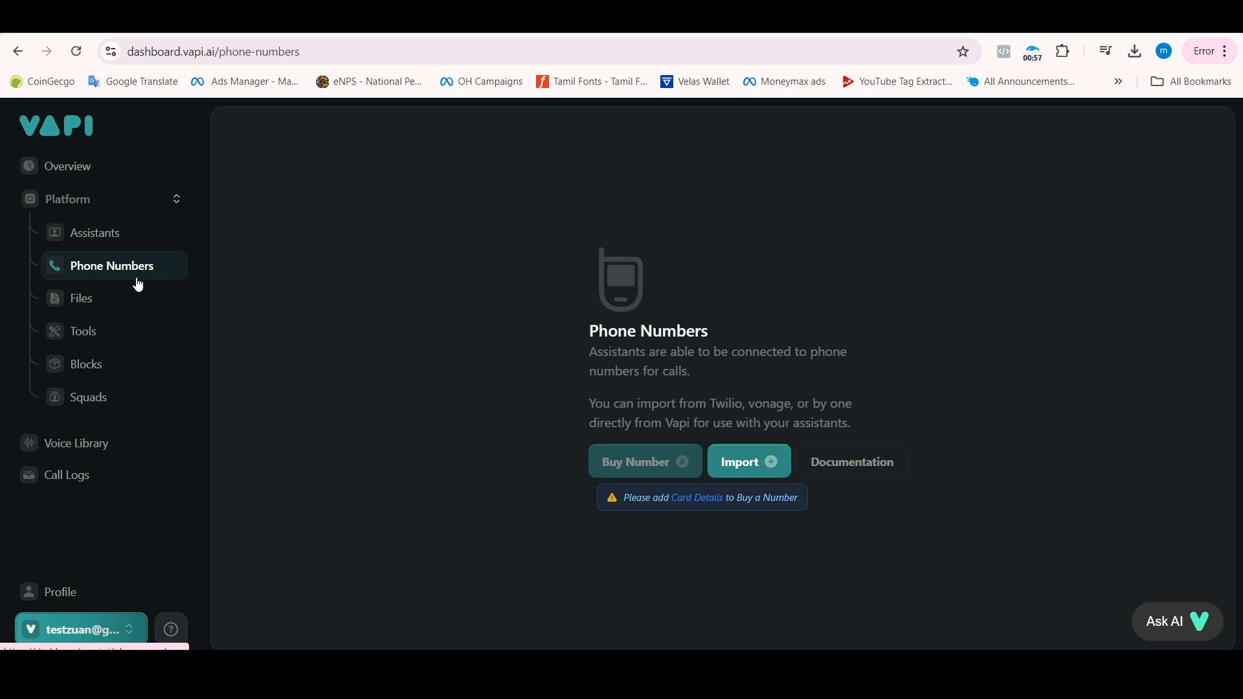
click(84, 480)
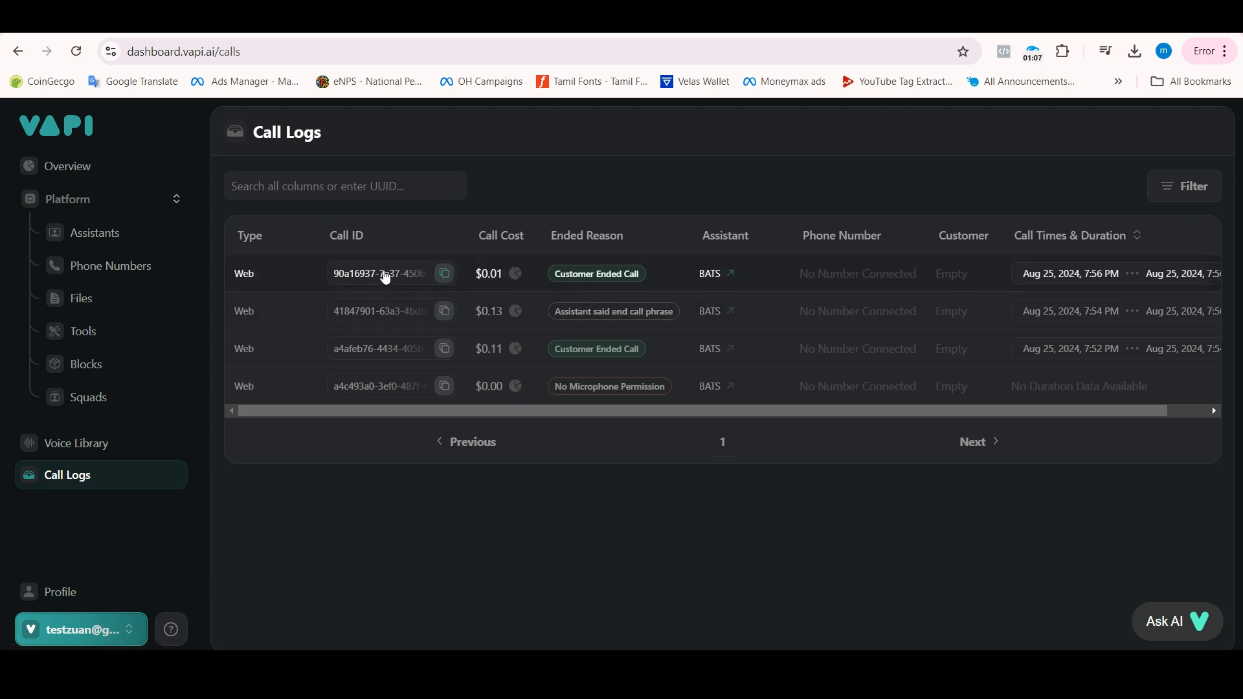
click(382, 274)
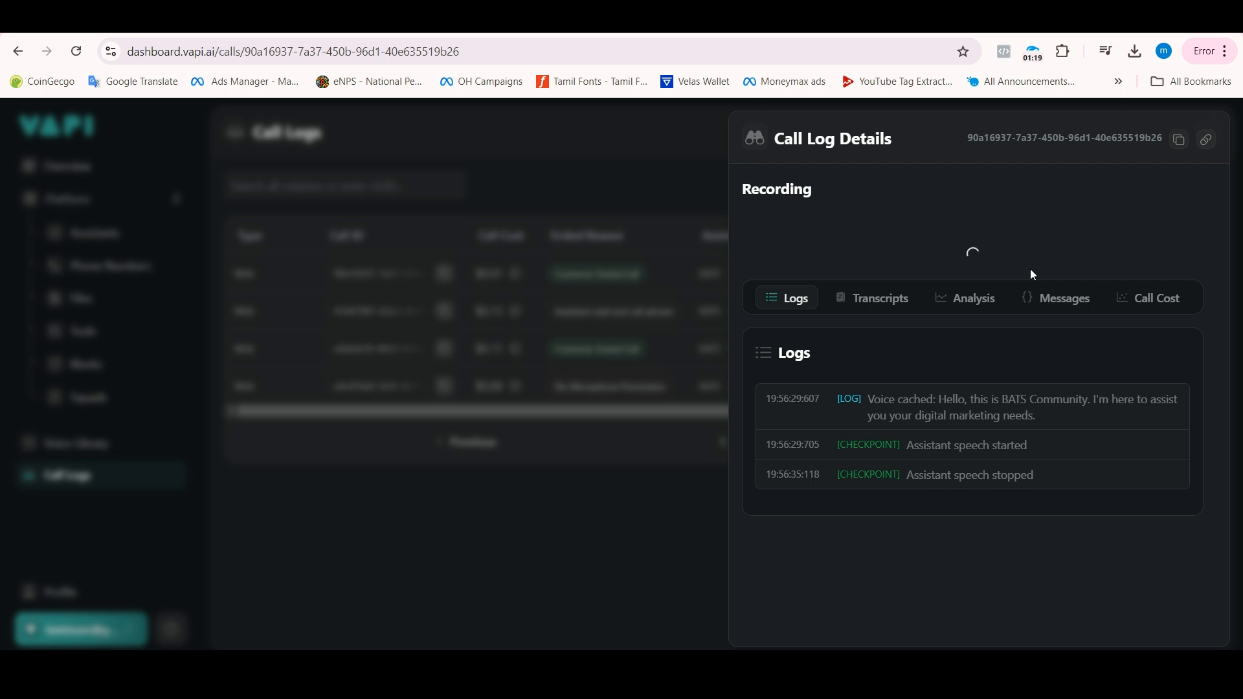
Switch to the YouTube channel's video list and view the contact page in link.pdf
click(874, 18)
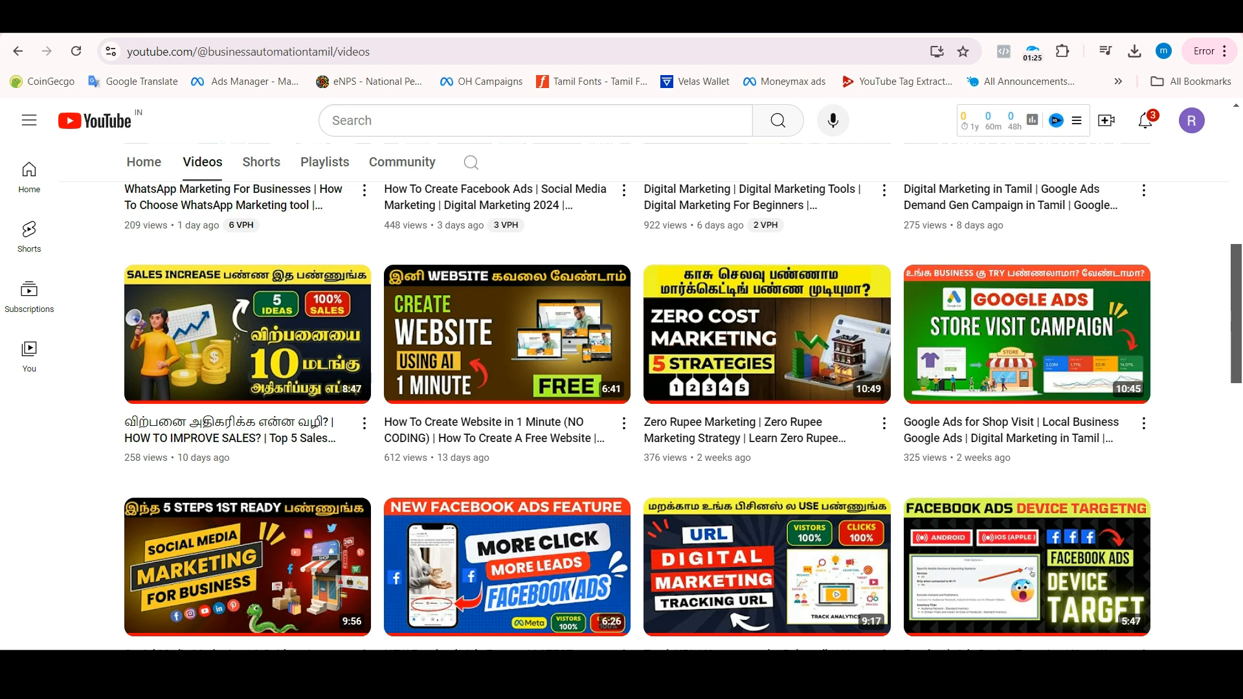
click(971, 18)
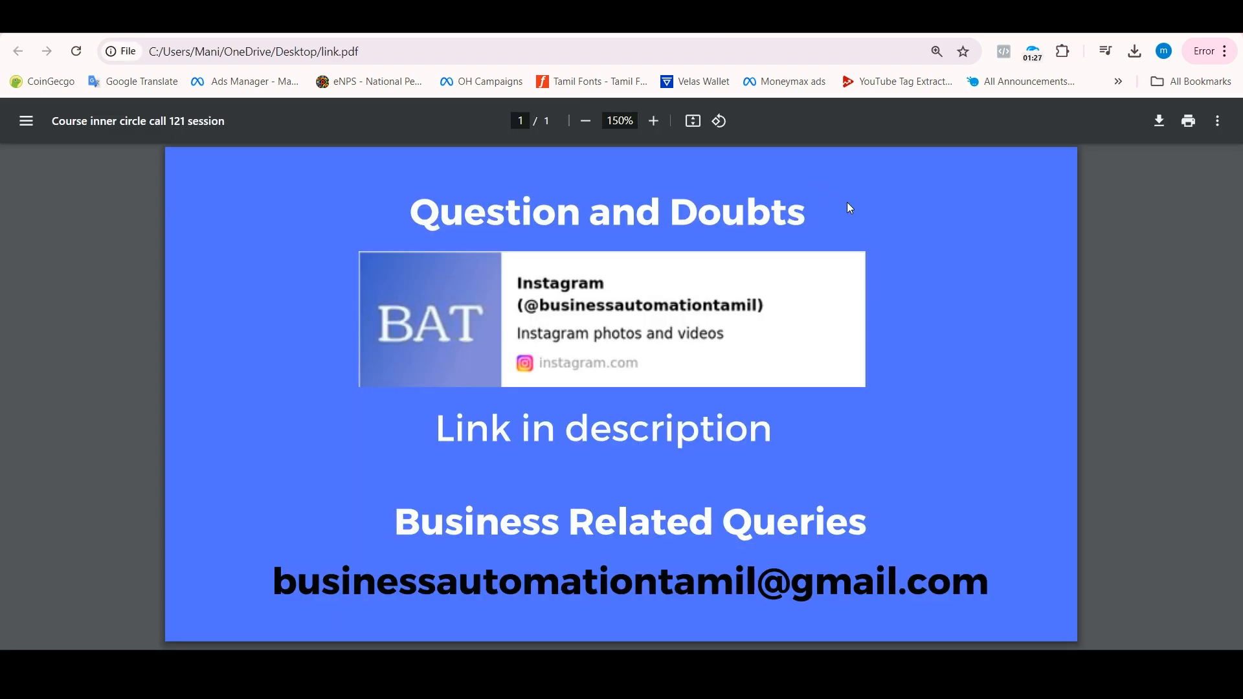